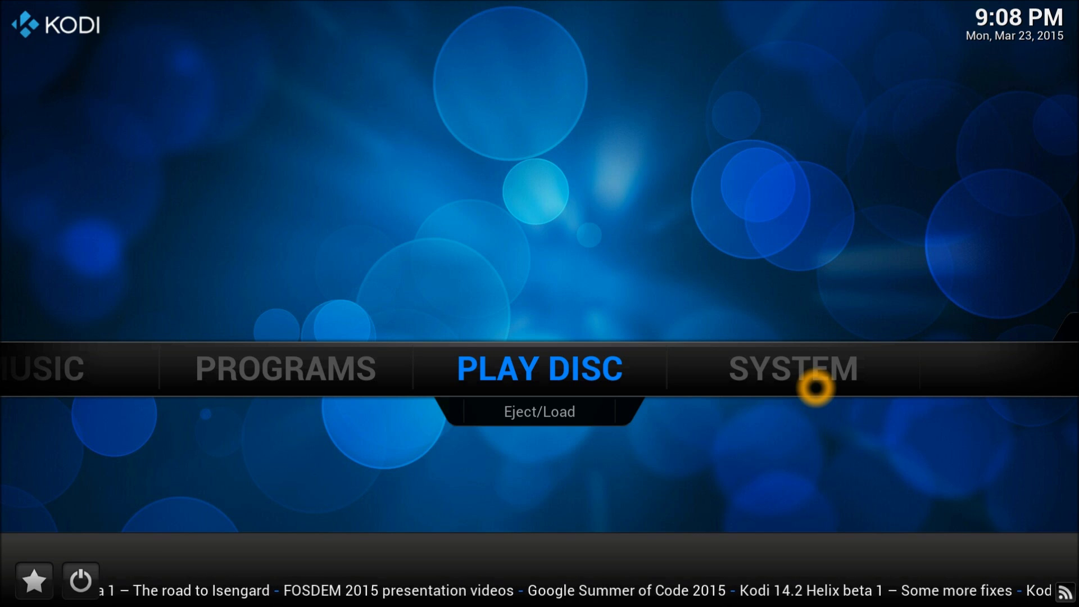
- Open the File Manager and browse the .Metal source
{"action": "mouse_move", "coordinate": [816, 387]}
{"action": "key", "text": "Down"}
{"action": "key", "text": "Right"}
{"action": "key", "text": "Return"}
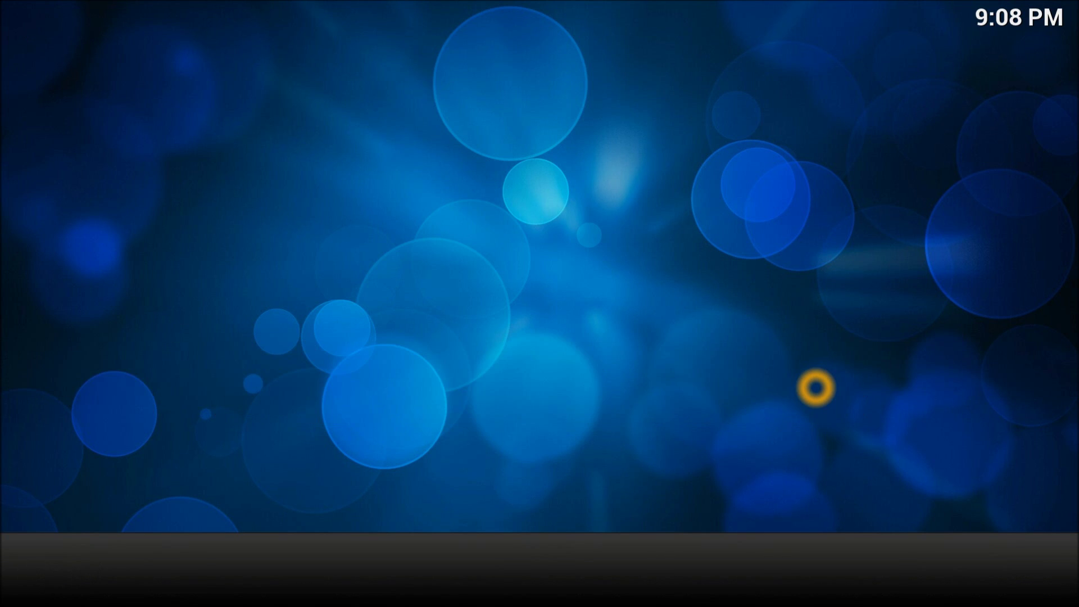
{"action": "key", "text": "Down"}
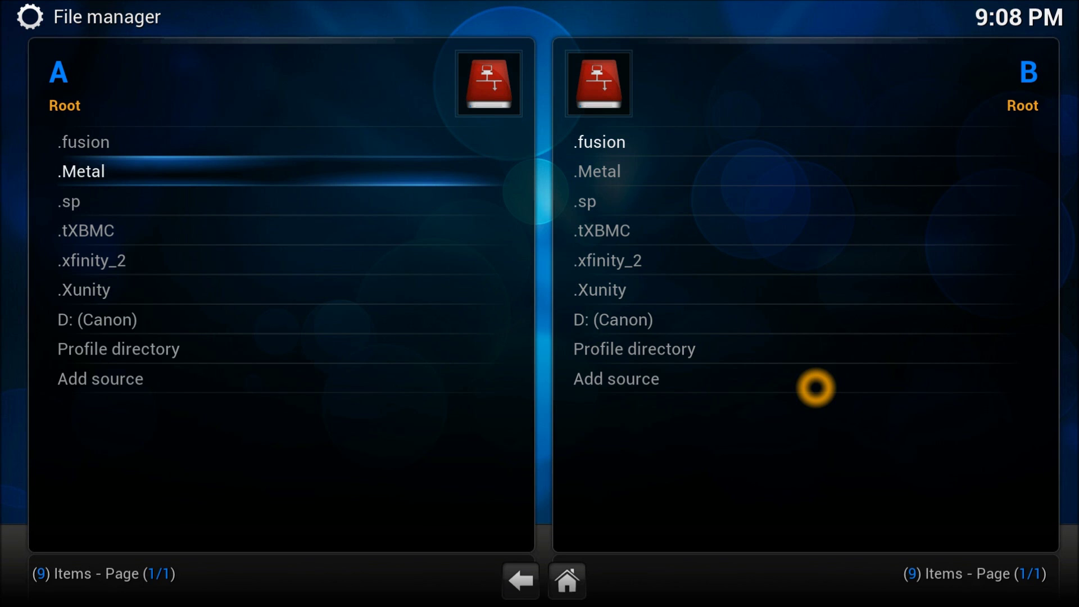
{"action": "key", "text": "Return"}
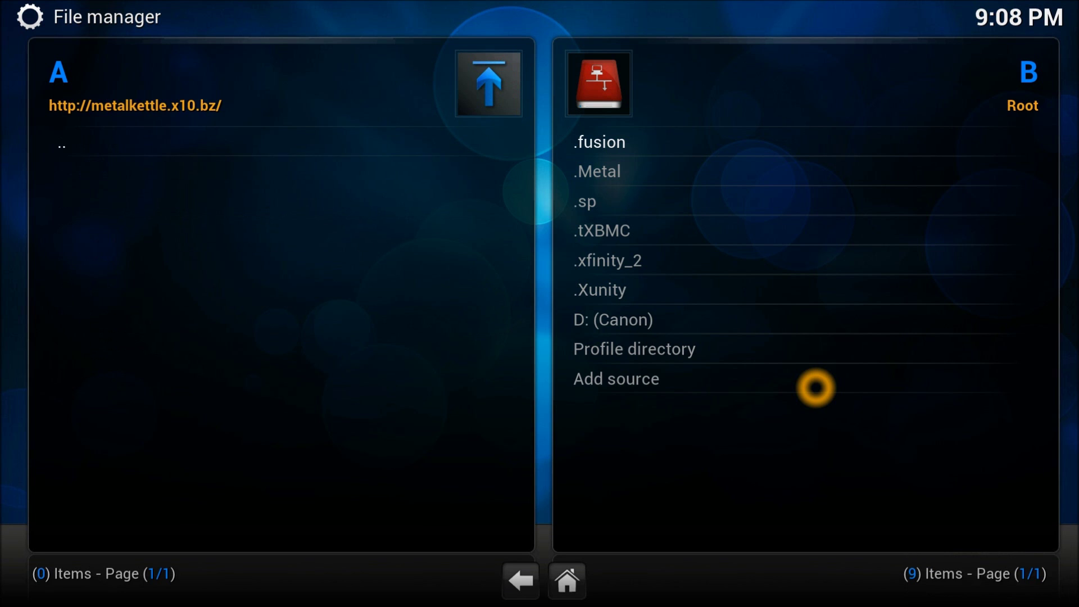
{"action": "key", "text": "Escape"}
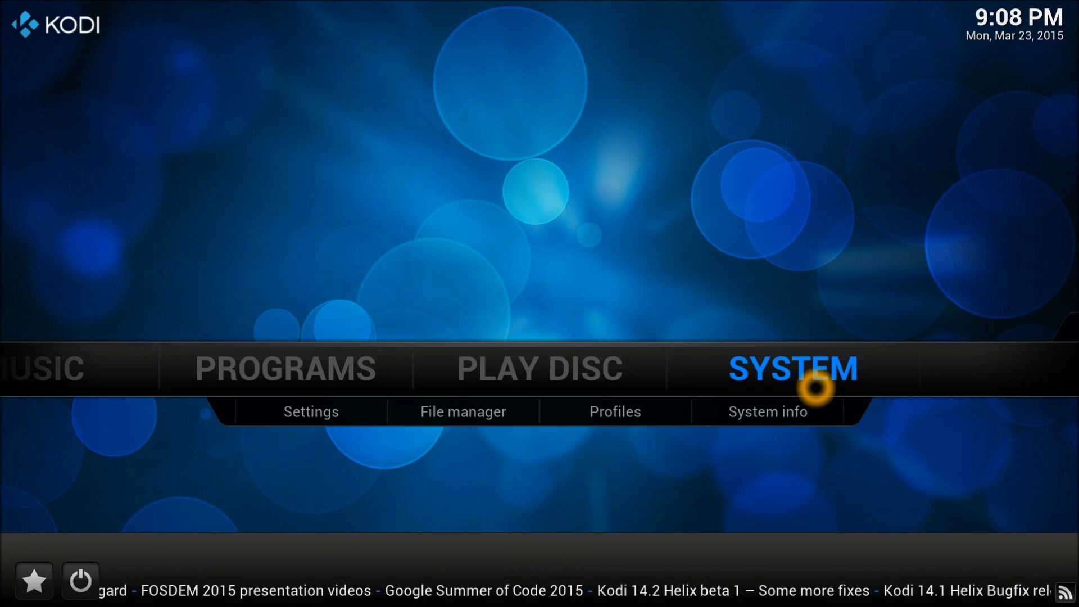
{"action": "key", "text": "Return"}
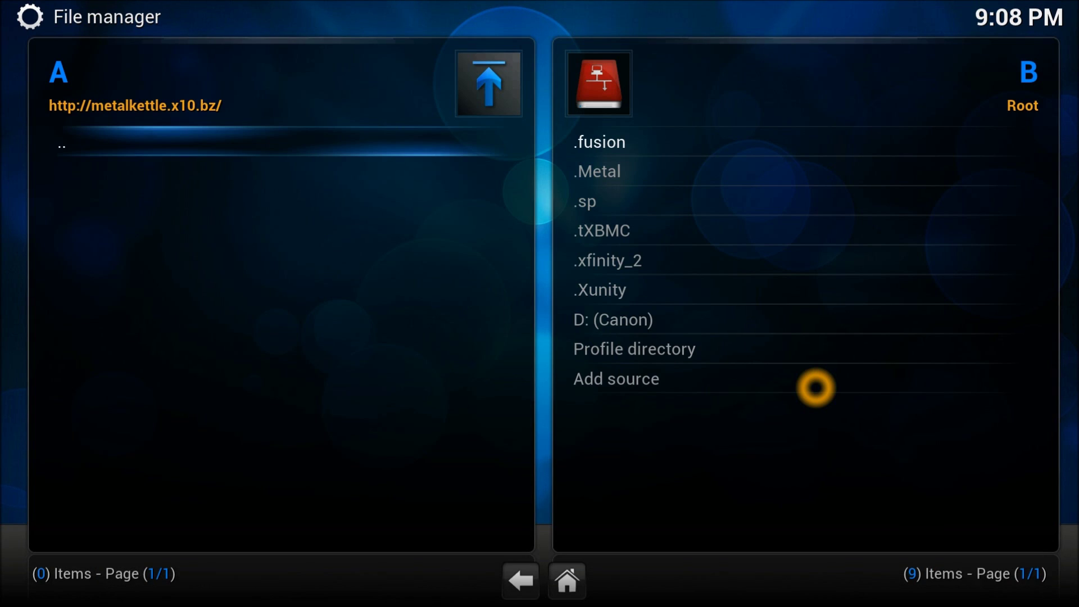
{"action": "key", "text": "Return"}
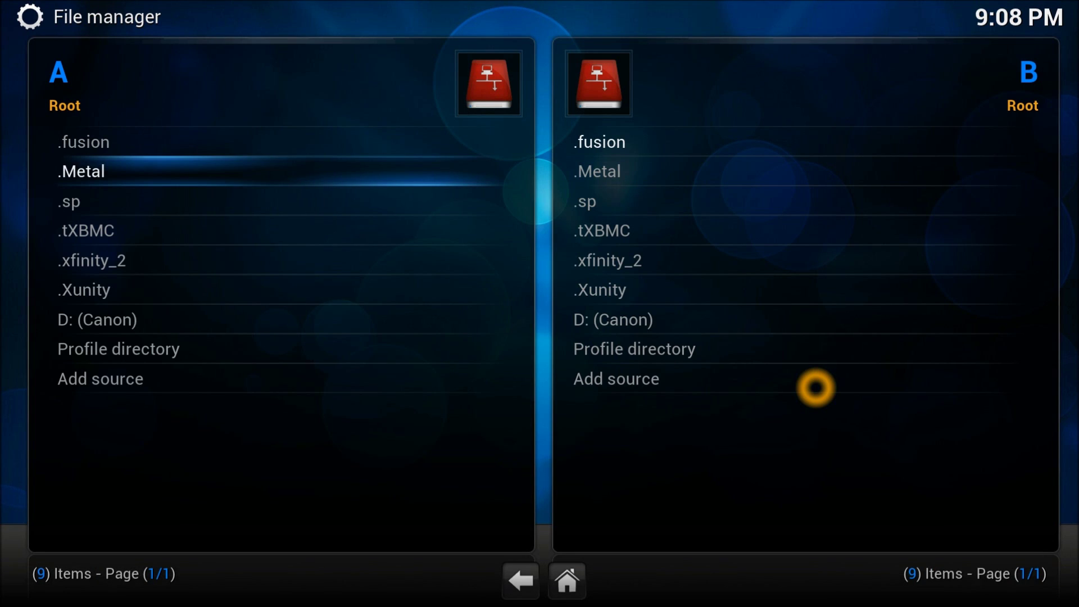
- Review the .Metal source settings, keep them unchanged, and return to the home screen
{"action": "key", "text": "c"}
{"action": "key", "text": "Down"}
{"action": "key", "text": "Up"}
{"action": "key", "text": "Return"}
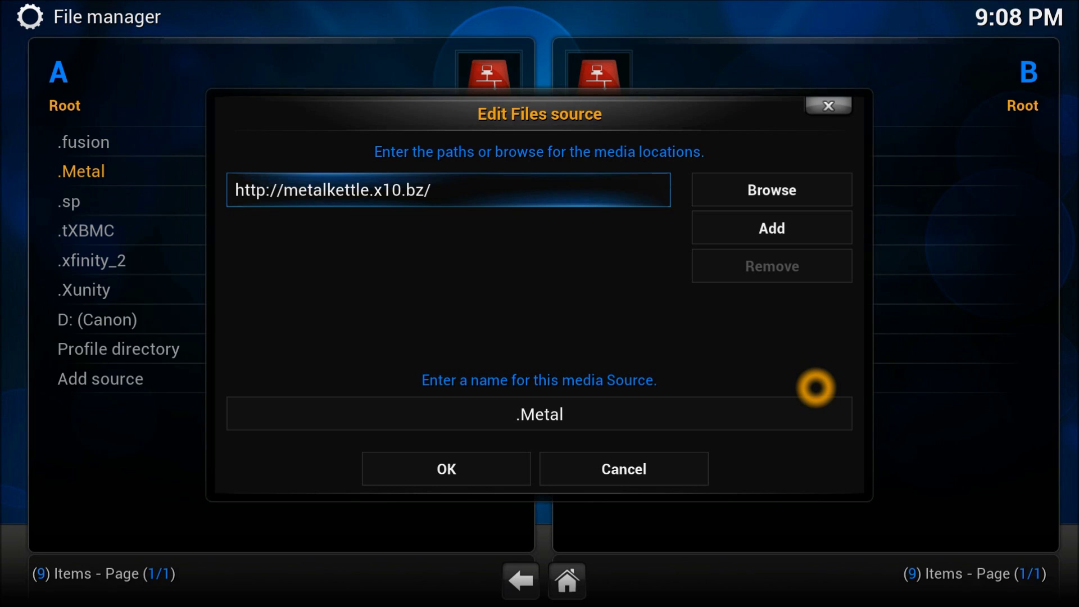
{"action": "key", "text": "Down"}
{"action": "key", "text": "Down"}
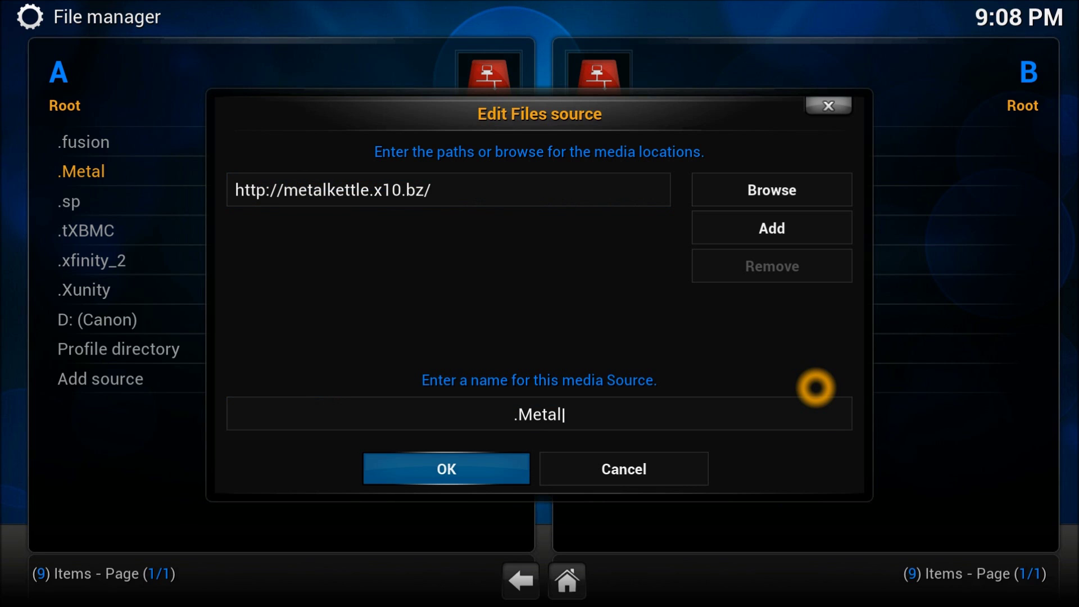
{"action": "key", "text": "Return"}
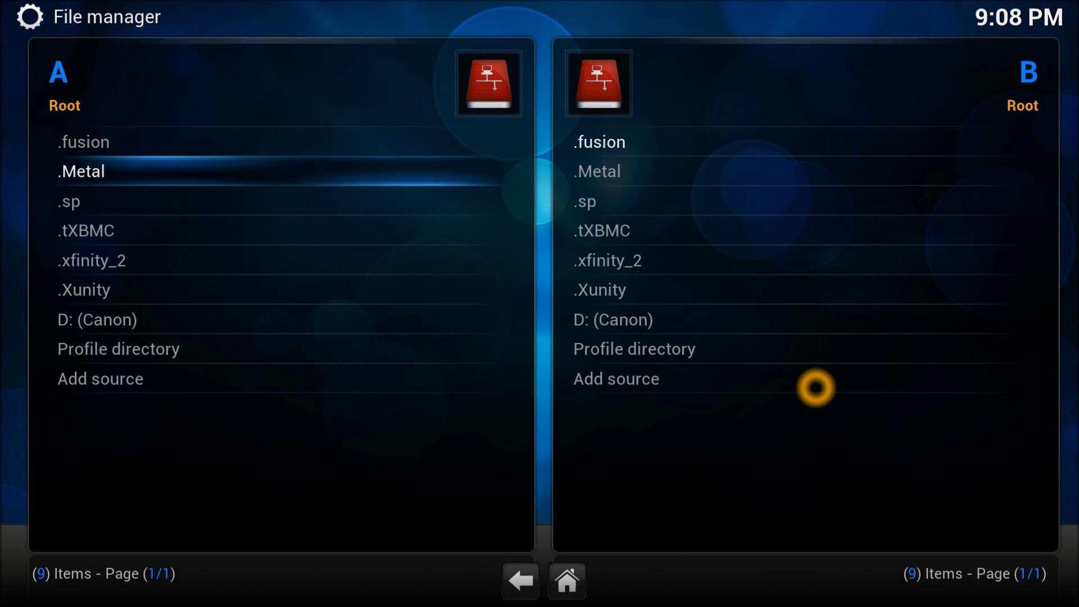
{"action": "key", "text": "Escape"}
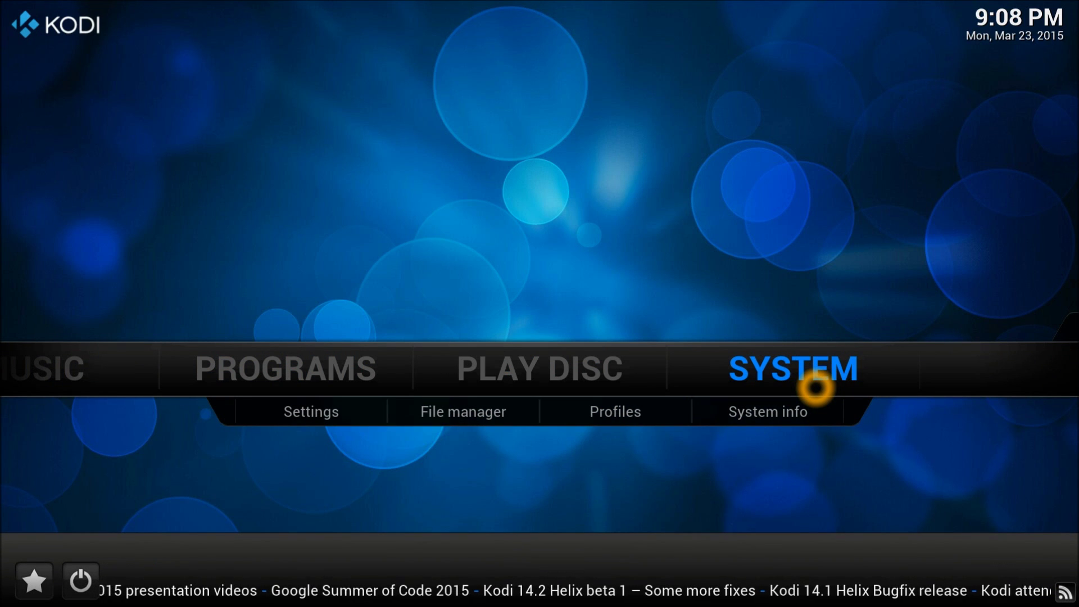
- Open the Add-ons category in Settings
{"action": "key", "text": "Left"}
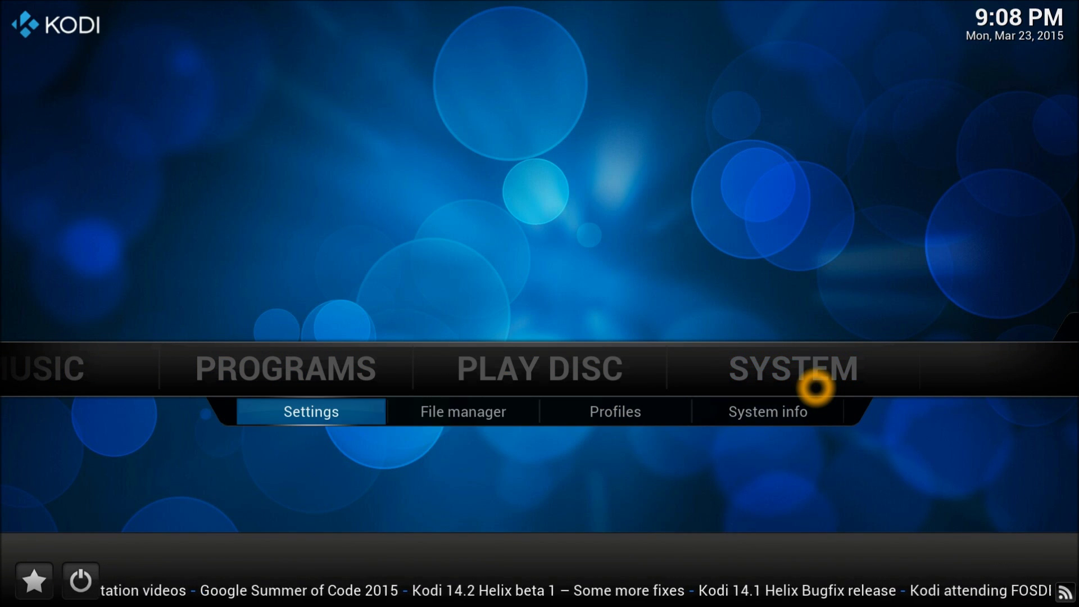
{"action": "key", "text": "Return"}
{"action": "key", "text": "Down"}
{"action": "key", "text": "Down"}
{"action": "key", "text": "Down"}
{"action": "key", "text": "Down"}
{"action": "key", "text": "Down"}
{"action": "key", "text": "Down"}
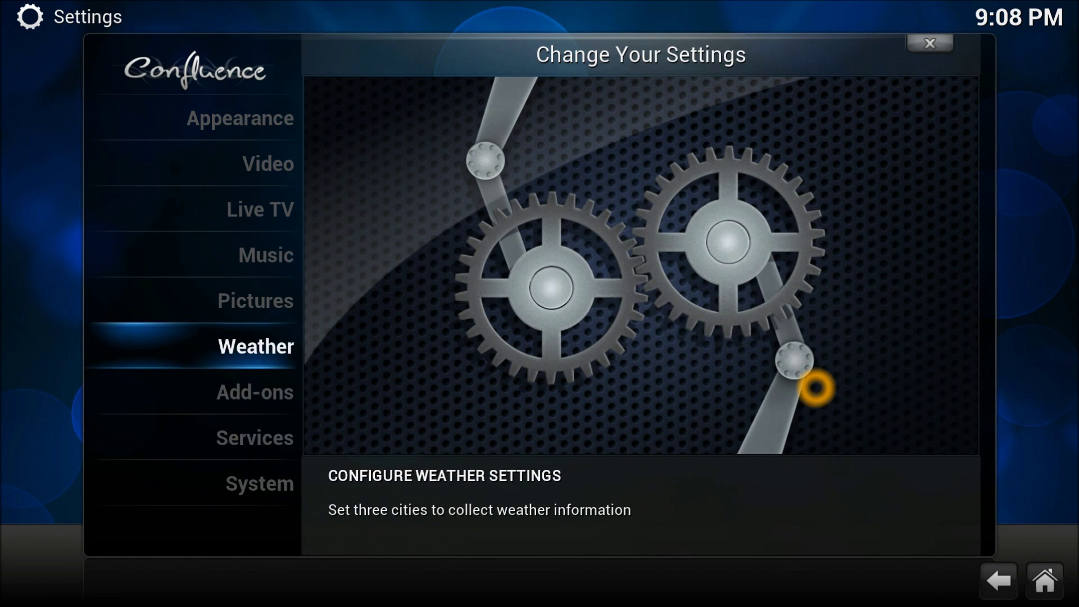
{"action": "key", "text": "Return"}
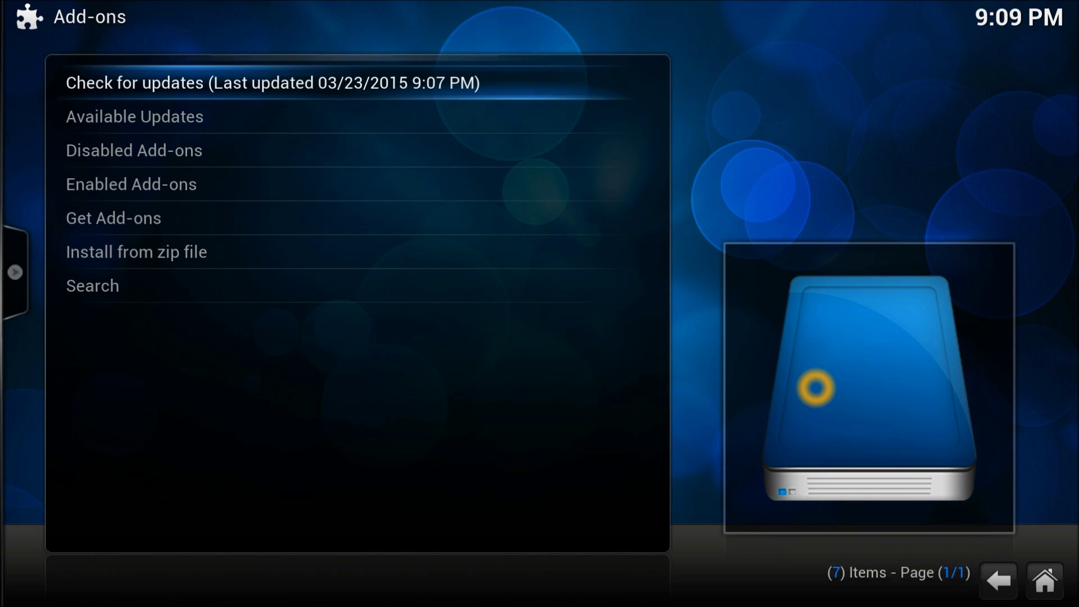
- Check the .Metal source under Install from zip file, cancel, and highlight Get Add-ons
{"action": "key", "text": "Down"}
{"action": "key", "text": "Down"}
{"action": "key", "text": "Down"}
{"action": "key", "text": "Down"}
{"action": "key", "text": "Down"}
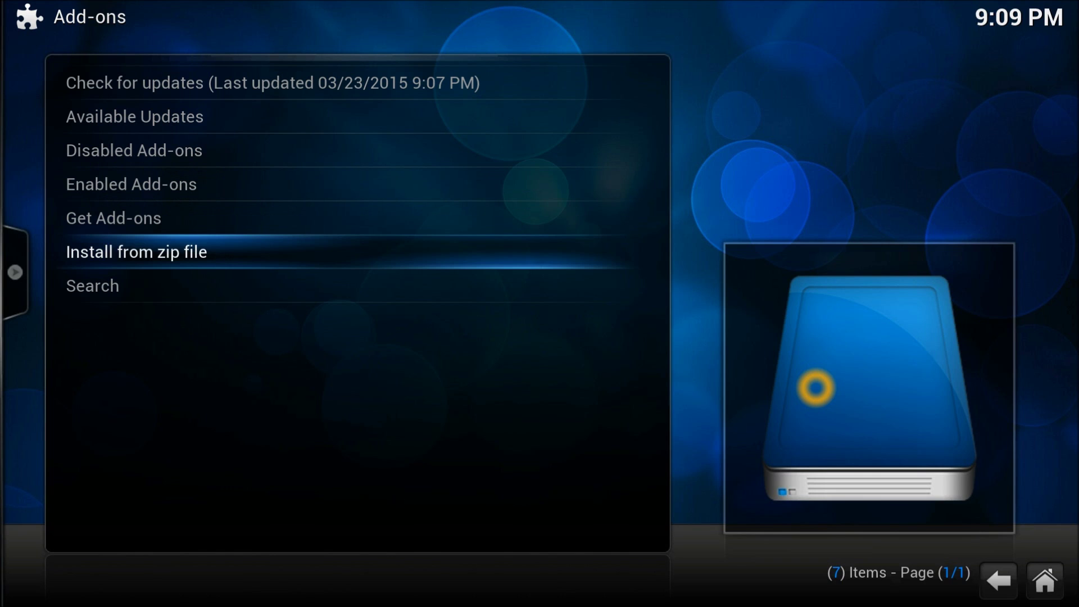
{"action": "key", "text": "Return"}
{"action": "key", "text": "Down"}
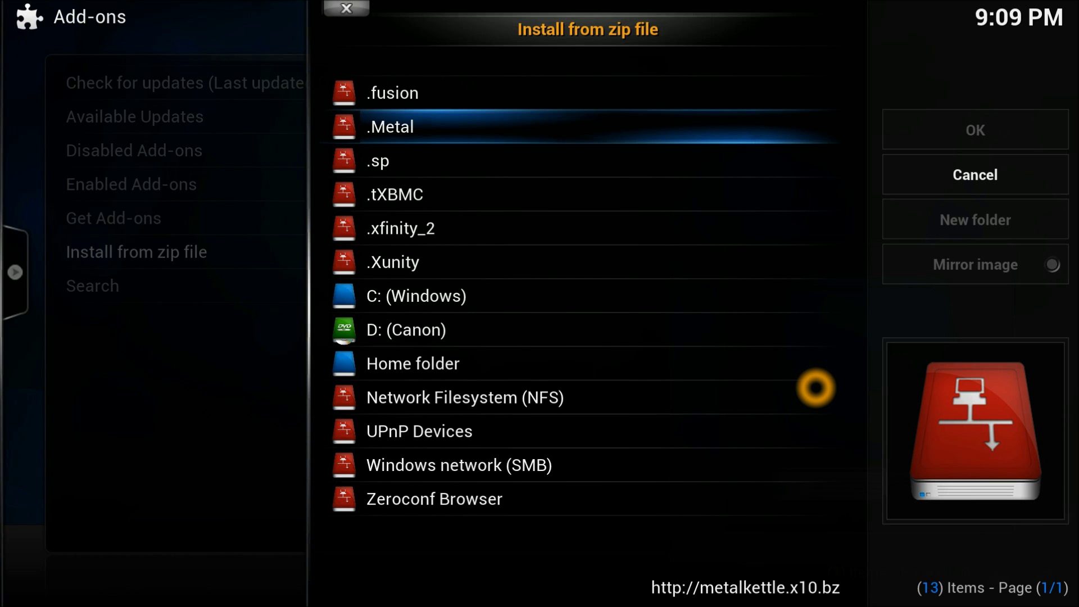
{"action": "key", "text": "Escape"}
{"action": "key", "text": "Up"}
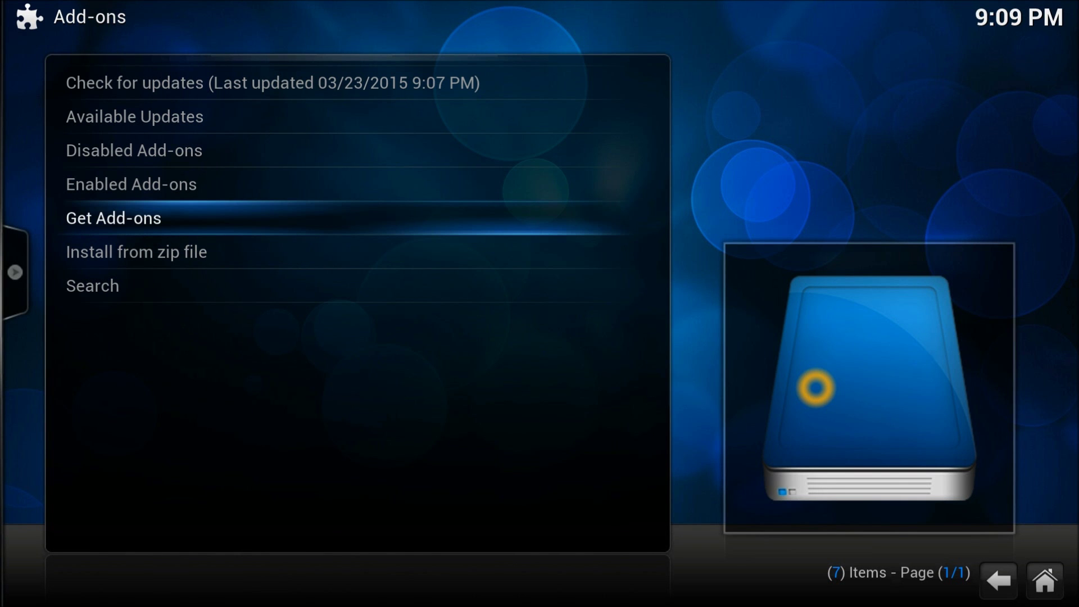
- Enter Get Add-ons, open the MetalKettles Addon Repository and select its Video Add-ons category
{"action": "key", "text": "Return"}
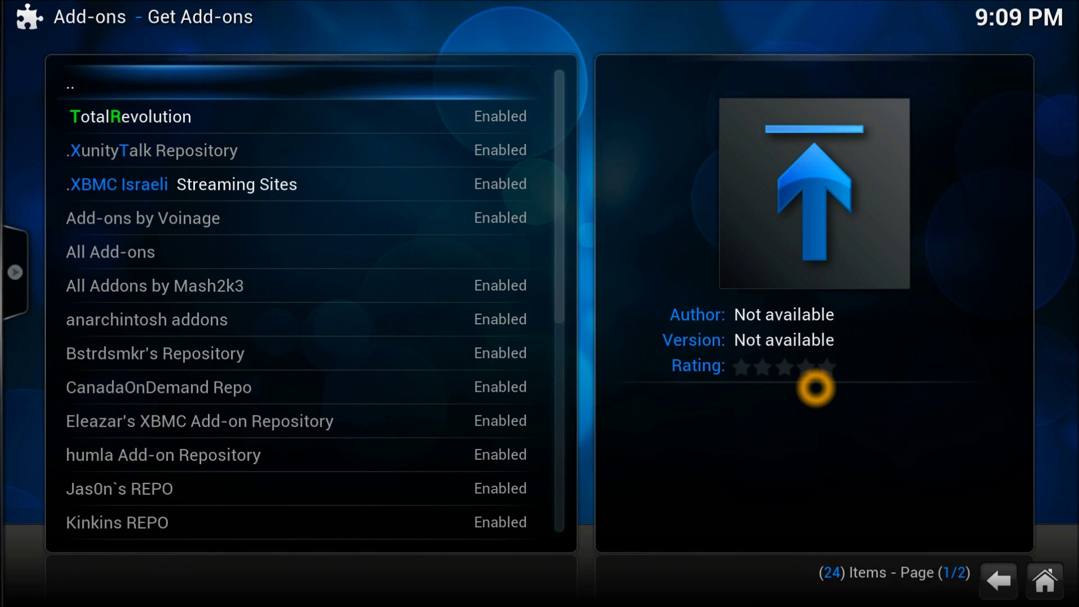
{"action": "key", "text": "Up"}
{"action": "key", "text": "Up"}
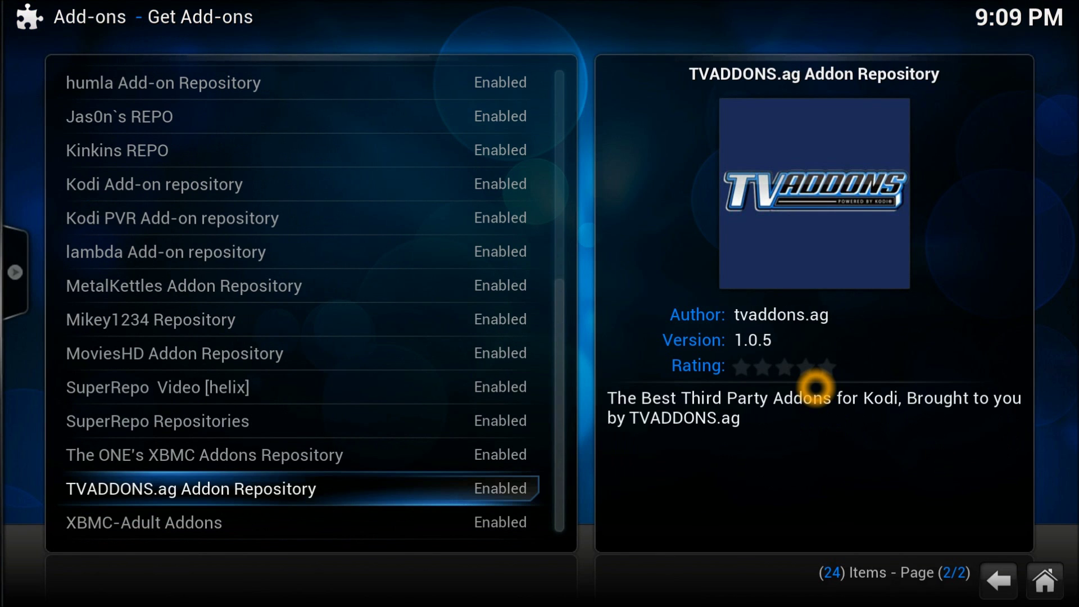
{"action": "key", "text": "Up"}
{"action": "key", "text": "Up"}
{"action": "key", "text": "Up"}
{"action": "key", "text": "Up"}
{"action": "key", "text": "Up"}
{"action": "key", "text": "Up"}
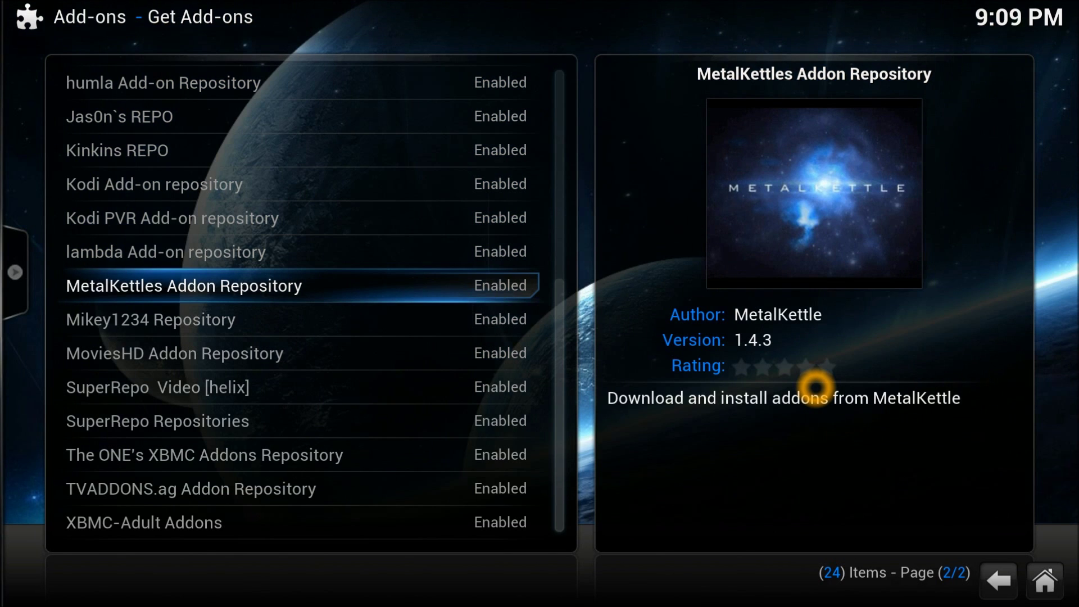
{"action": "key", "text": "Return"}
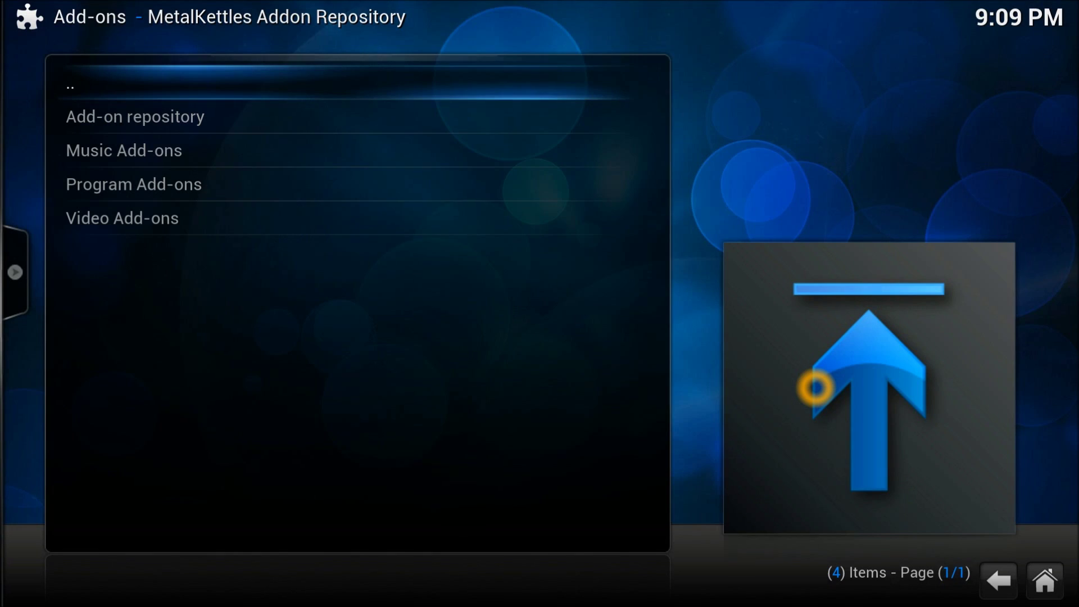
{"action": "key", "text": "Down"}
{"action": "key", "text": "Down"}
{"action": "key", "text": "Down"}
{"action": "key", "text": "Down"}
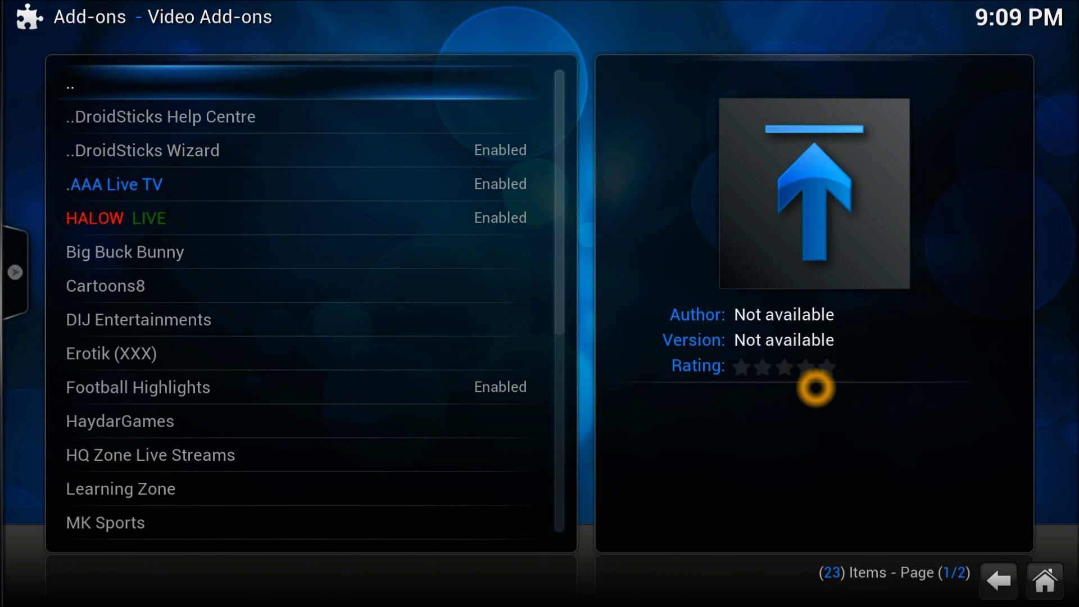
- Highlight RobinHood-People List among the 23 video add-ons and open its Add-on Information dialog
{"action": "key", "text": "Up"}
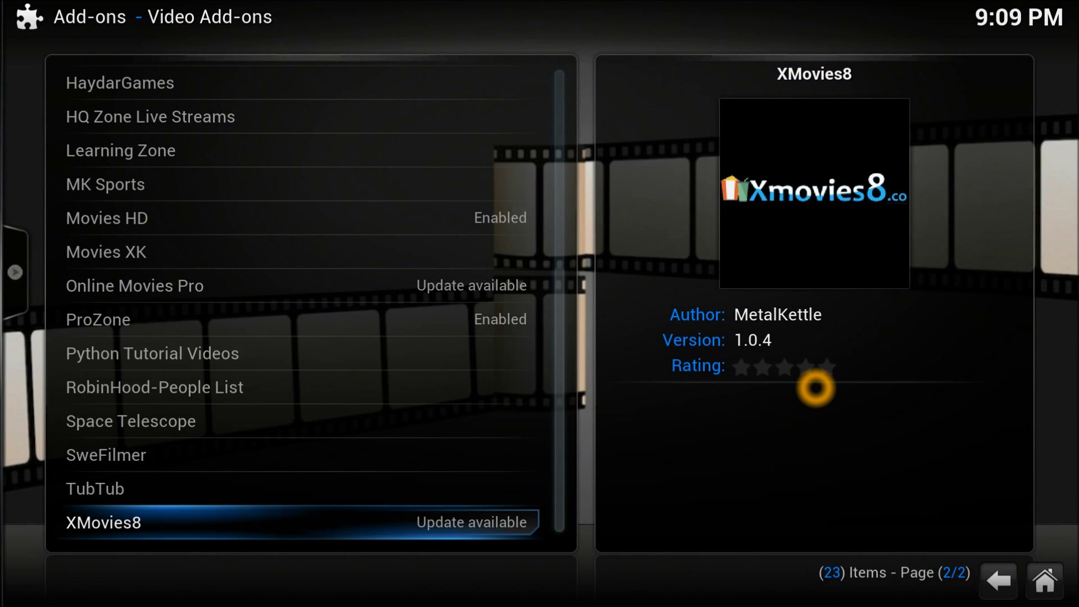
{"action": "key", "text": "Up"}
{"action": "key", "text": "Up"}
{"action": "key", "text": "Up"}
{"action": "key", "text": "Up"}
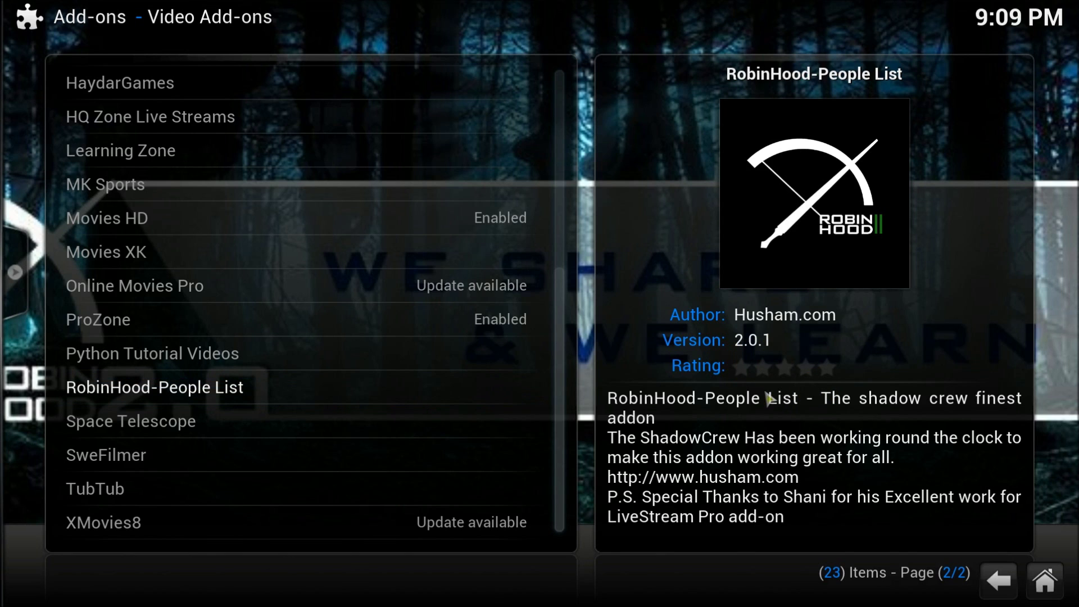
{"action": "left_click", "coordinate": [678, 428]}
{"action": "left_click", "coordinate": [849, 439]}
{"action": "left_click", "coordinate": [726, 502]}
{"action": "left_click", "coordinate": [799, 489]}
{"action": "left_click", "coordinate": [795, 487]}
{"action": "left_click", "coordinate": [794, 486]}
{"action": "left_click", "coordinate": [747, 432]}
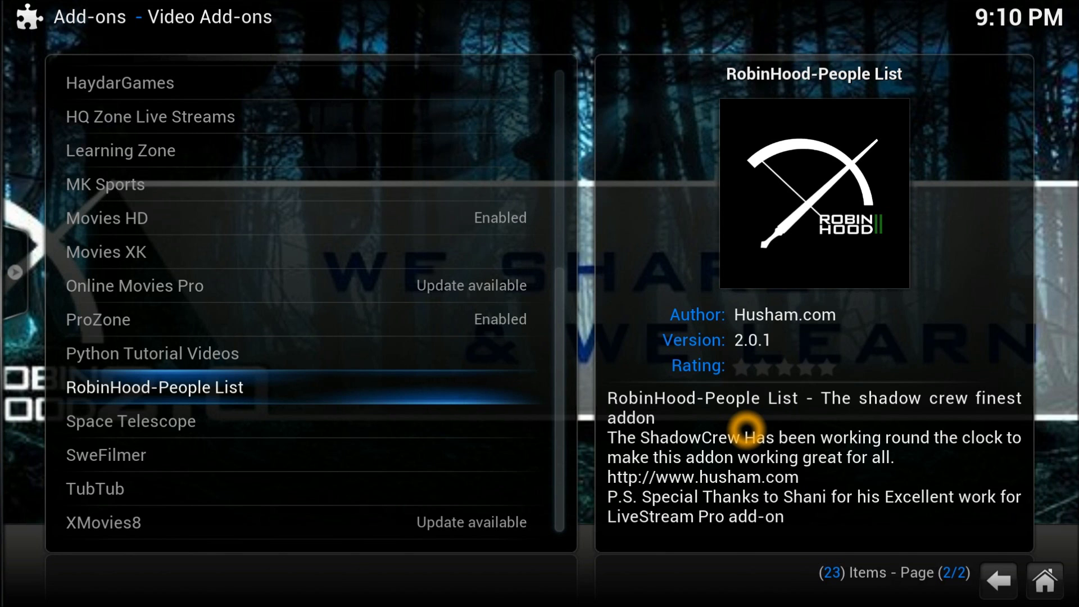
{"action": "key", "text": "Down"}
{"action": "key", "text": "Up"}
{"action": "key", "text": "Return"}
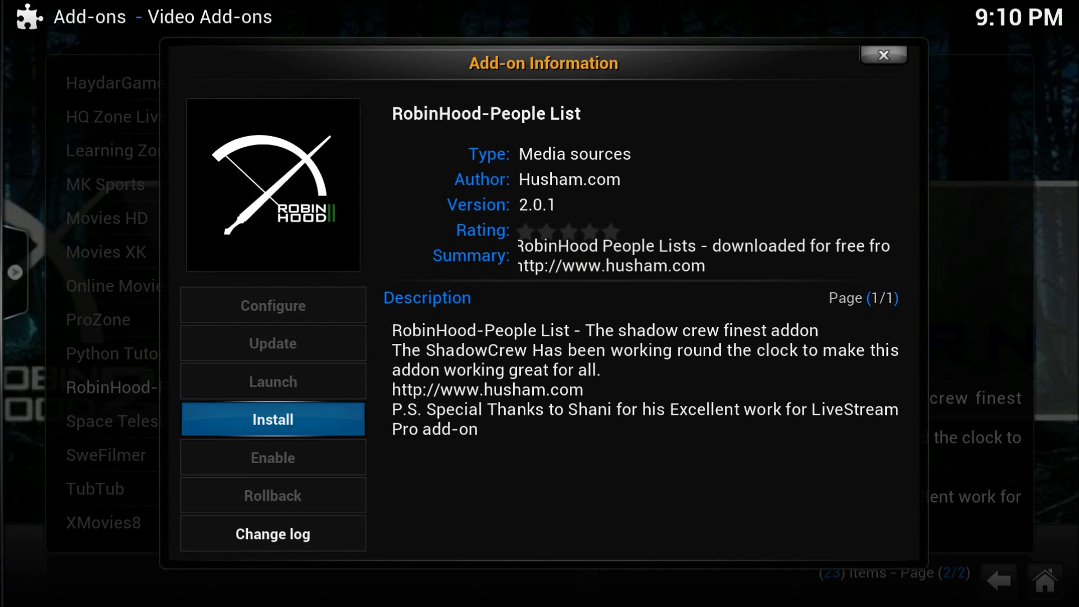
- Install the RobinHood-People List add-on and back out to the home screen
{"action": "left_click", "coordinate": [959, 519]}
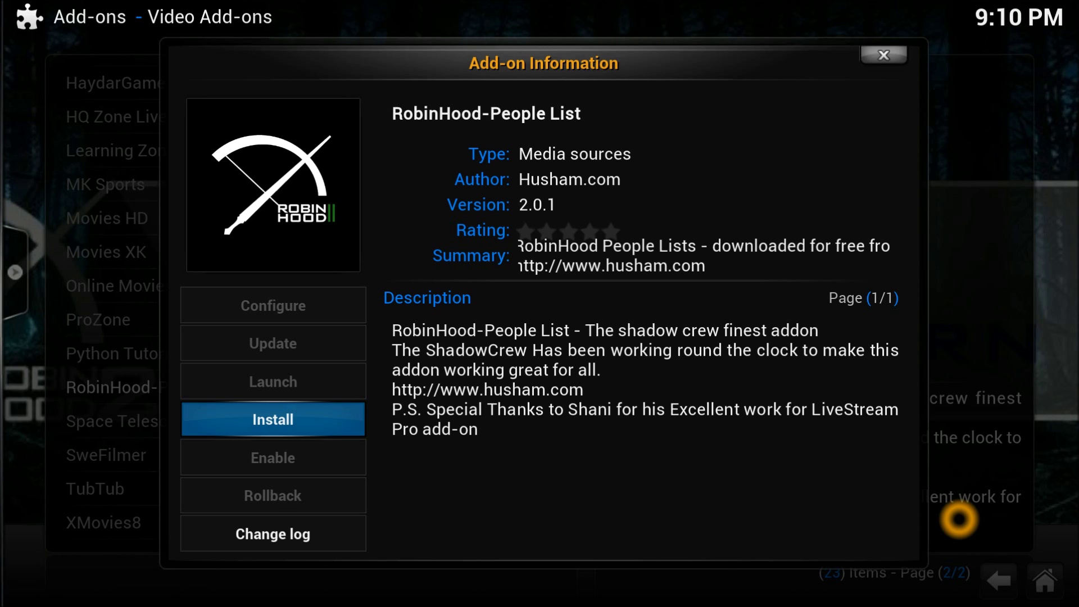
{"action": "right_click", "coordinate": [959, 519]}
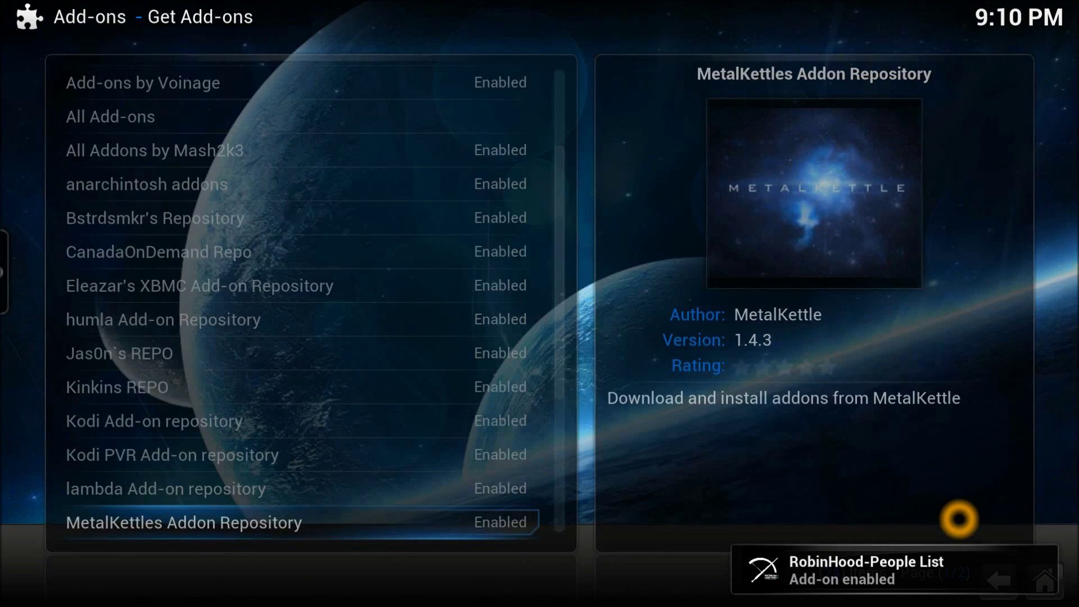
{"action": "key", "text": "Escape"}
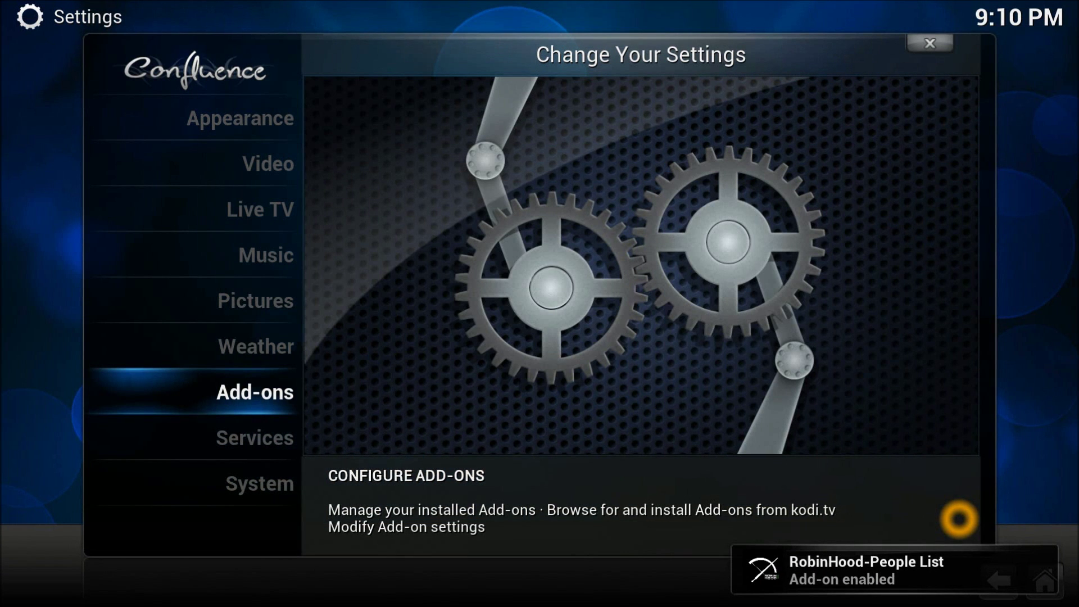
{"action": "key", "text": "Escape"}
- Open the Videos > Add-ons collection from the home menu
{"action": "key", "text": "Left"}
{"action": "key", "text": "Left"}
{"action": "key", "text": "Left"}
{"action": "key", "text": "Left"}
{"action": "key", "text": "Down"}
{"action": "key", "text": "Right"}
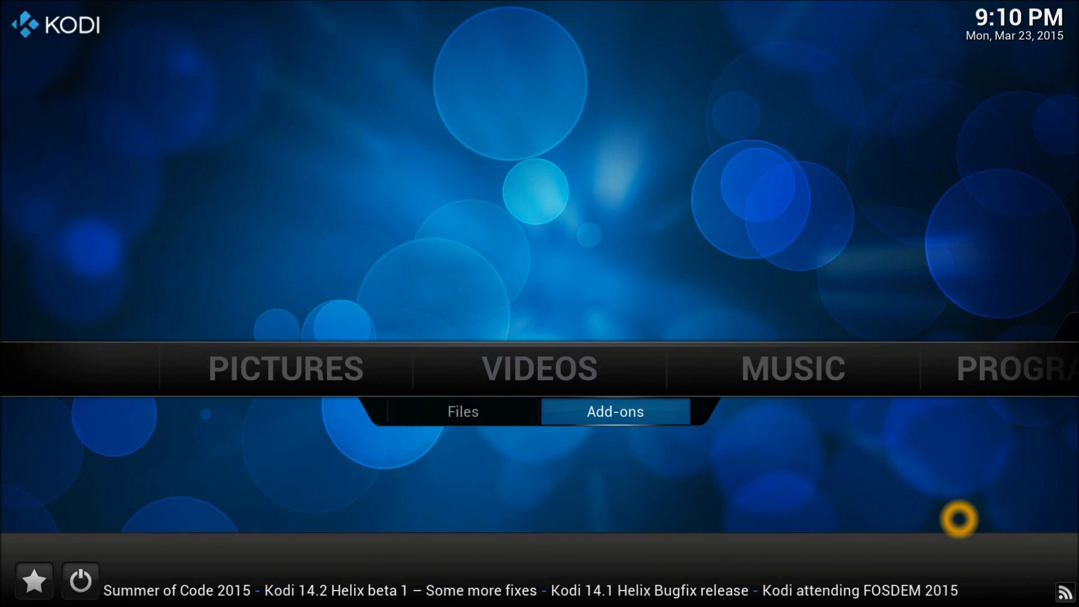
{"action": "key", "text": "Return"}
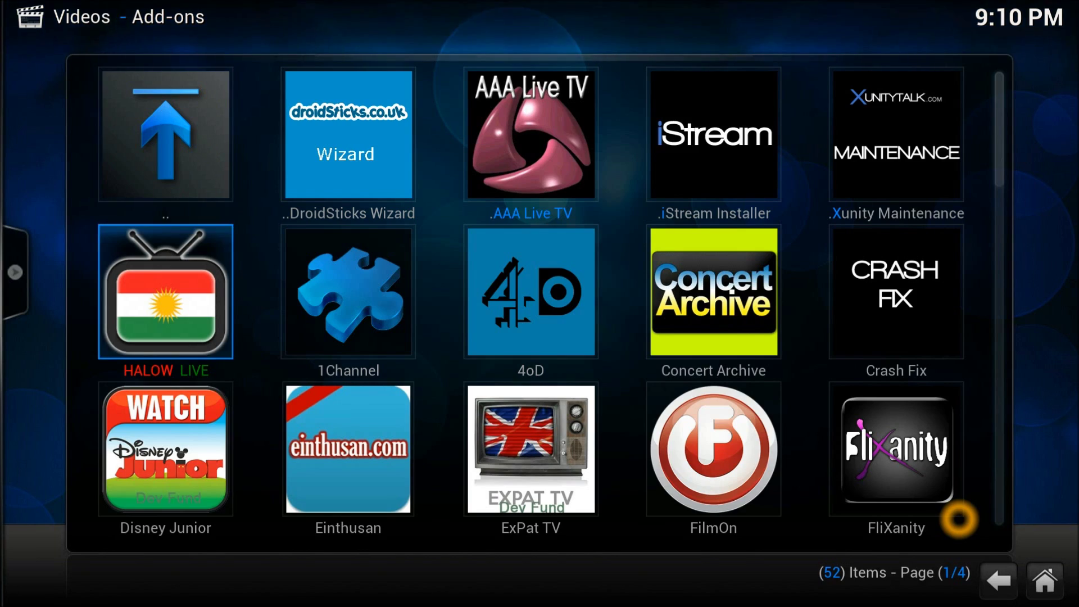
- Scroll down the video add-ons grid to RobinHood-People List on page 2 of 4
{"action": "key", "text": "Down"}
{"action": "key", "text": "Down"}
{"action": "key", "text": "Down"}
{"action": "key", "text": "Down"}
{"action": "key", "text": "Down"}
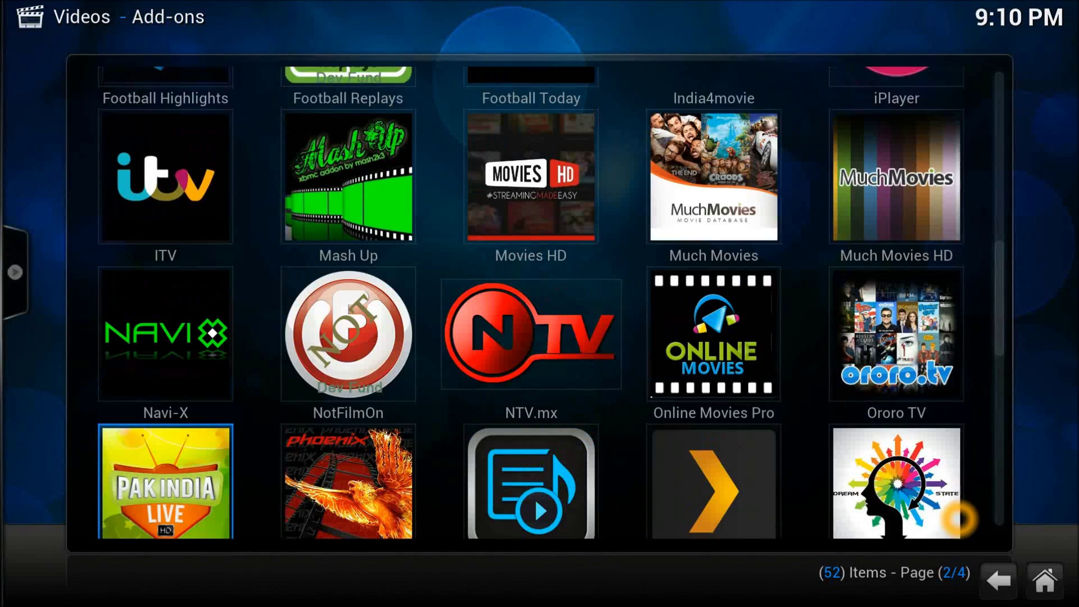
{"action": "key", "text": "Down"}
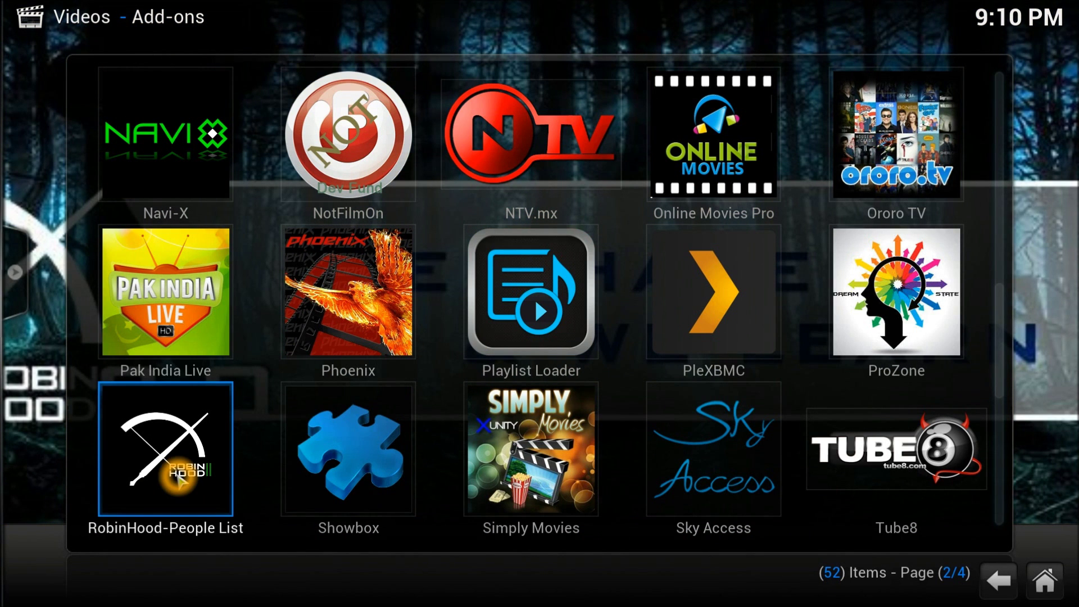
- Launch RobinHood-People List and focus its Kybo Fire Live TV sub-list
{"action": "left_click", "coordinate": [177, 477]}
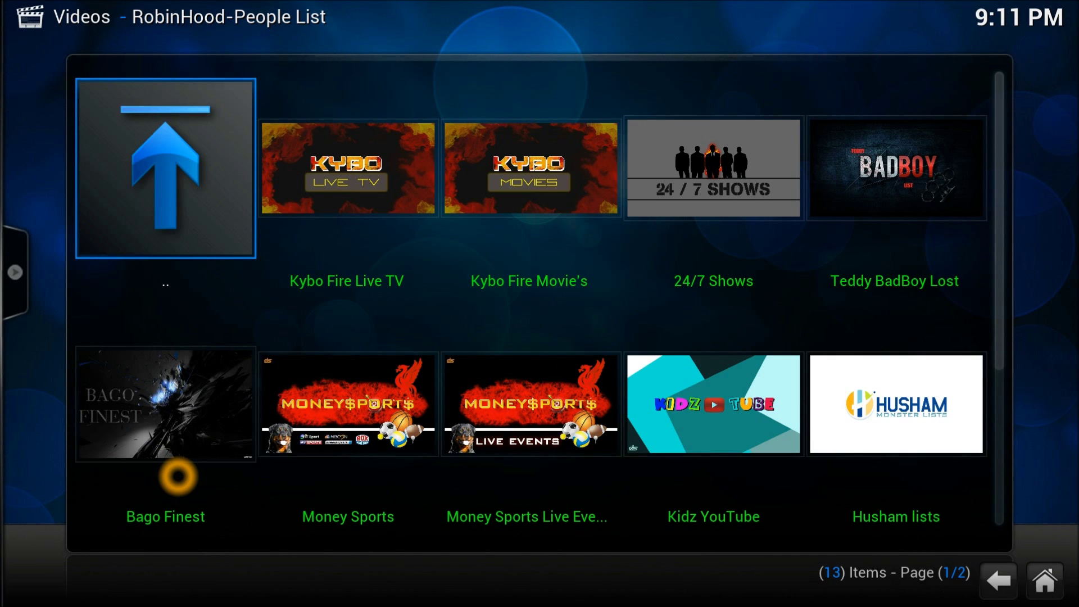
{"action": "key", "text": "Right"}
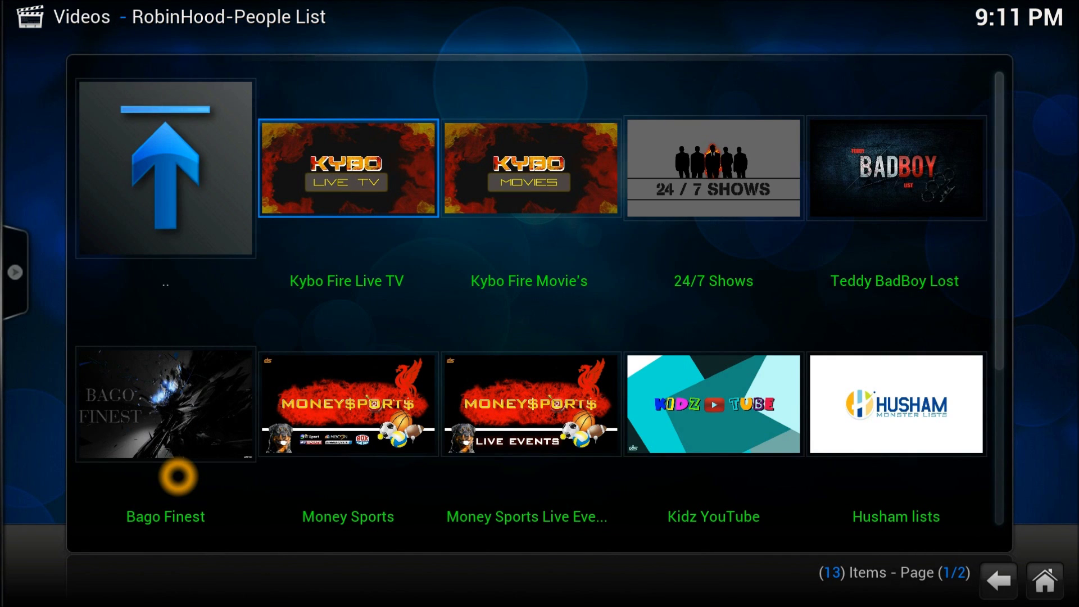
{"action": "left_click", "coordinate": [29, 361]}
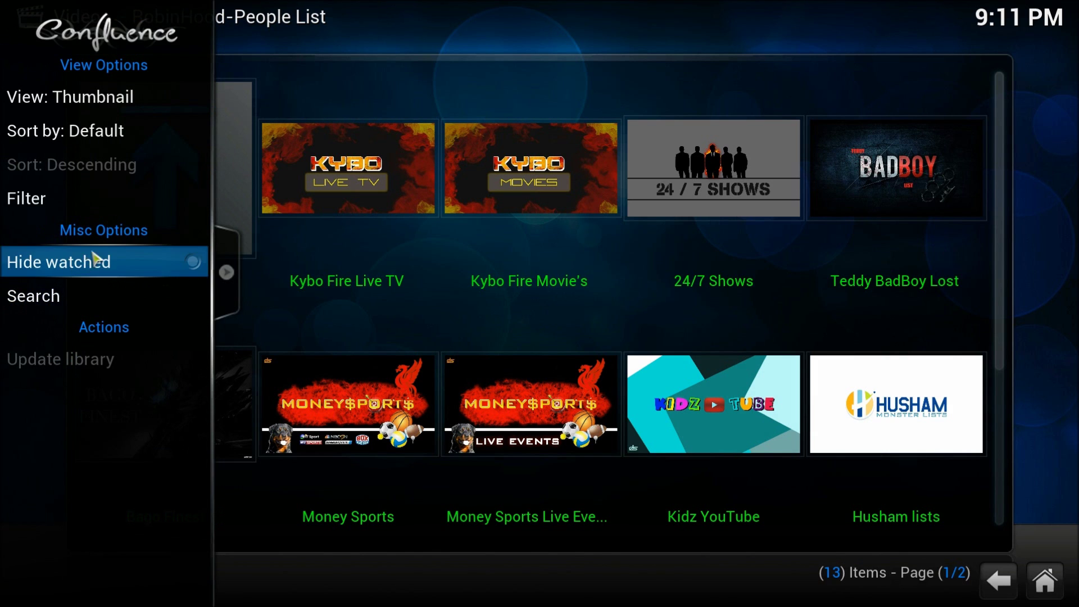
{"action": "left_click", "coordinate": [84, 198]}
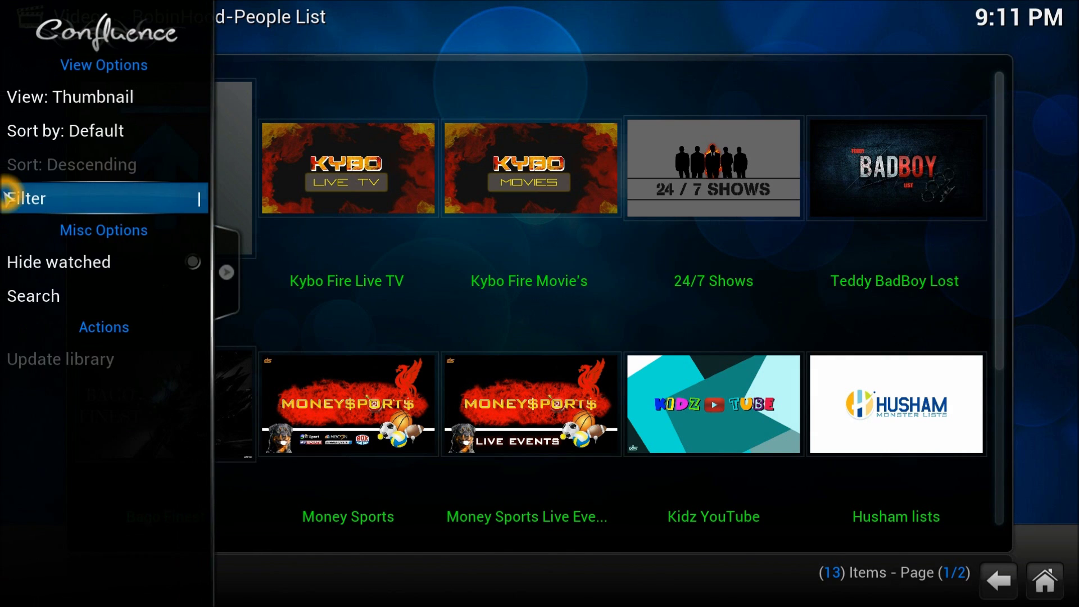
{"action": "key", "text": "Up"}
{"action": "key", "text": "Up"}
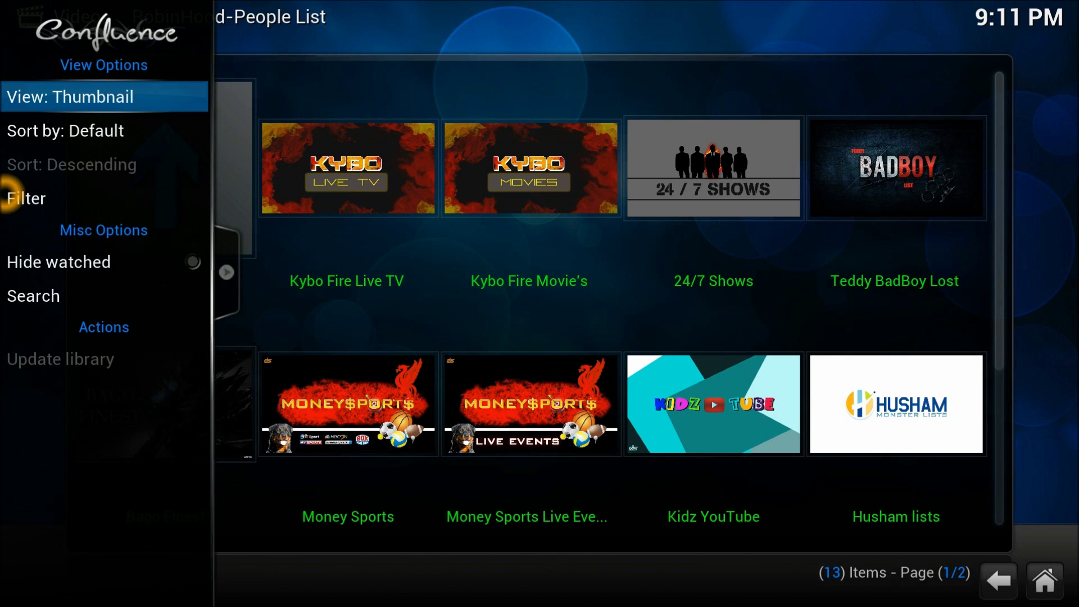
{"action": "key", "text": "Return"}
{"action": "key", "text": "Return"}
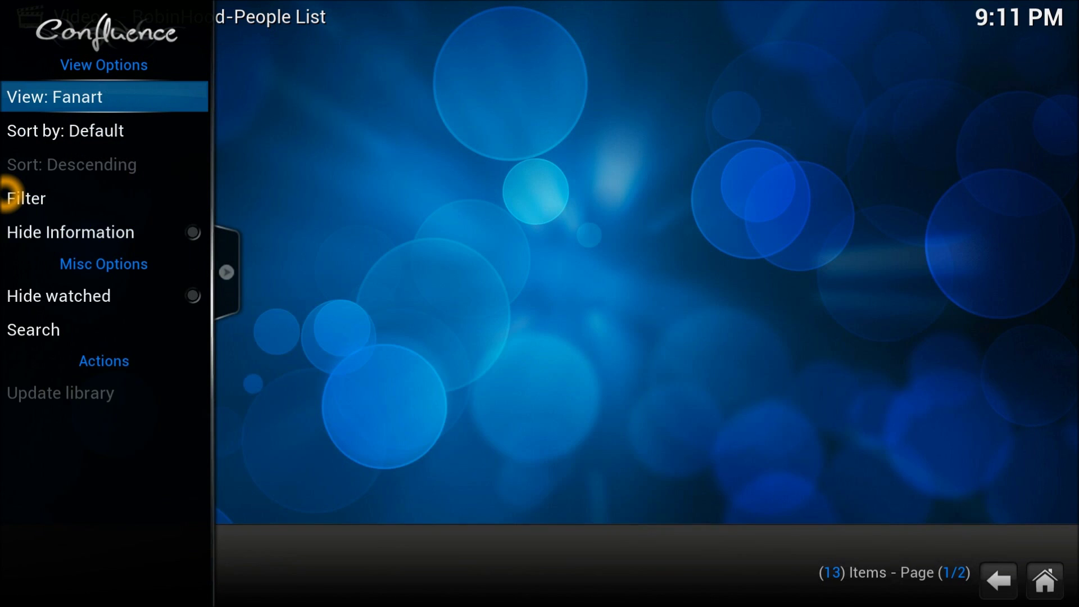
{"action": "key", "text": "Return"}
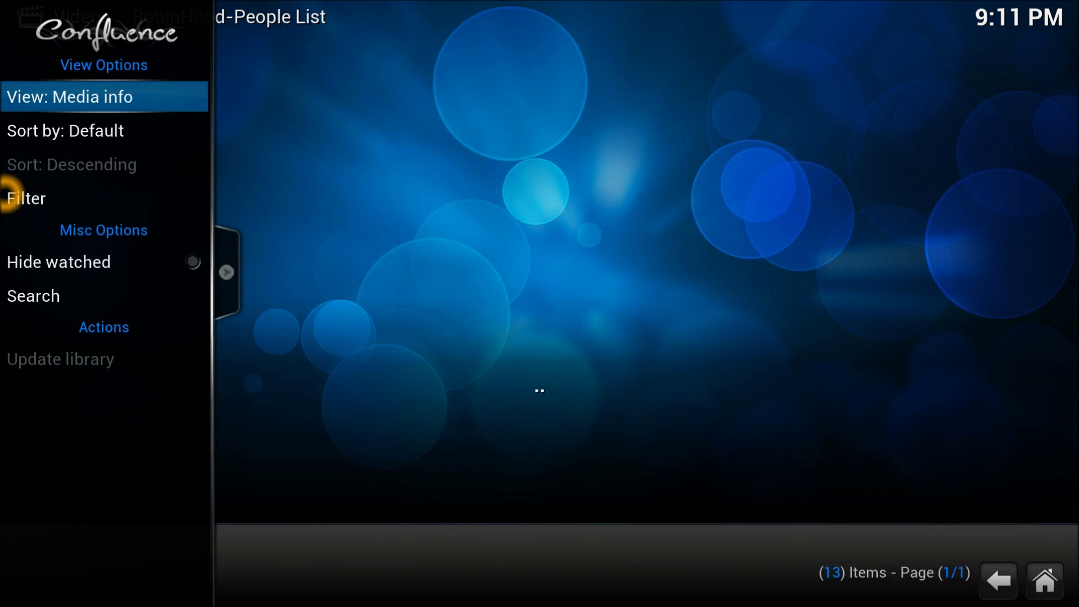
{"action": "key", "text": "Return"}
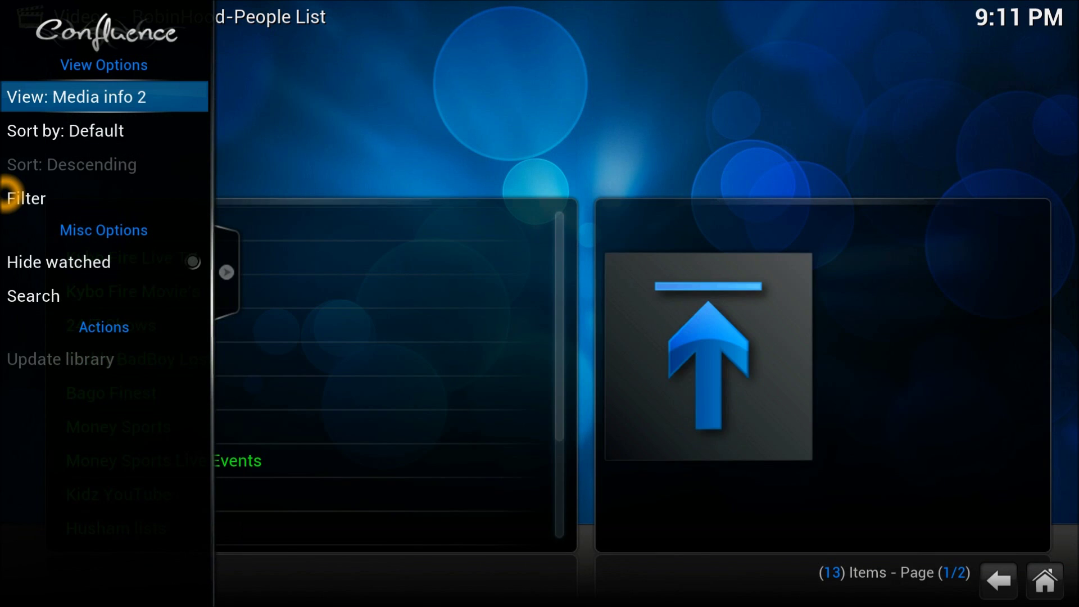
{"action": "key", "text": "Return"}
{"action": "key", "text": "Return"}
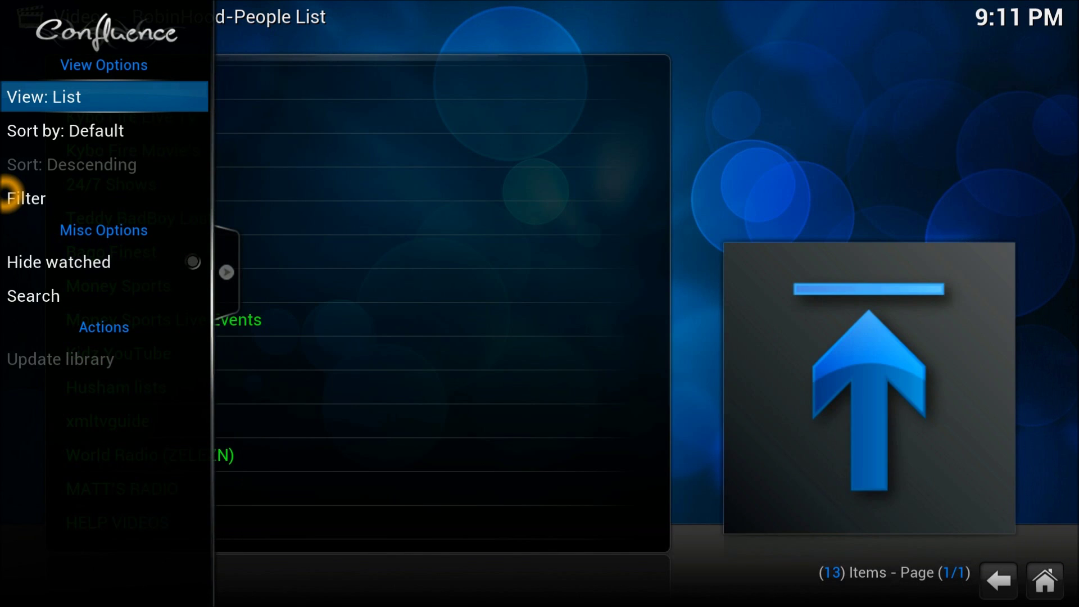
{"action": "key", "text": "Return"}
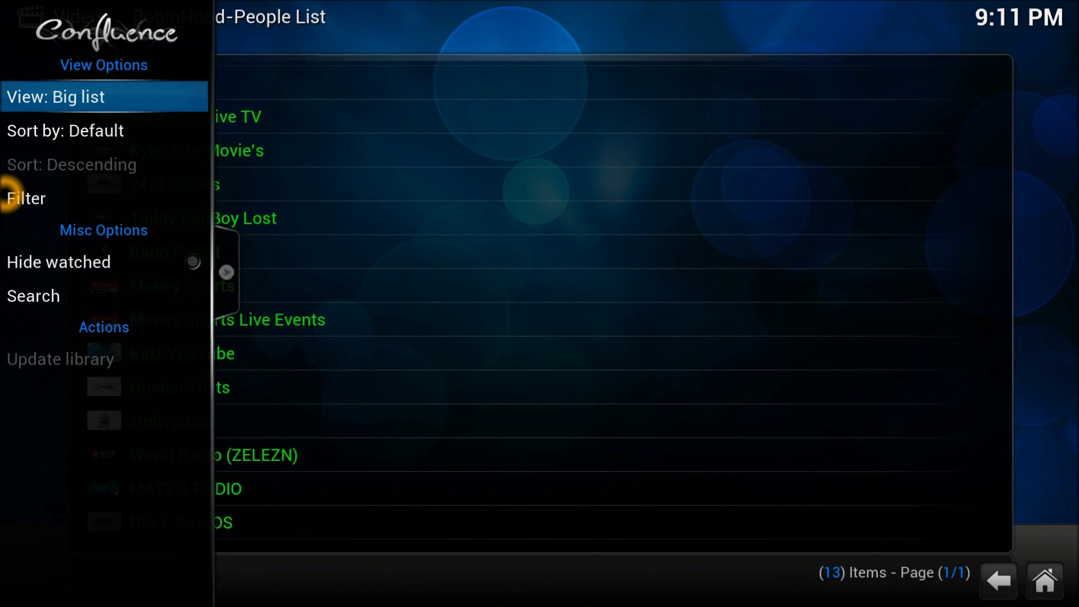
{"action": "key", "text": "Return"}
{"action": "key", "text": "Right"}
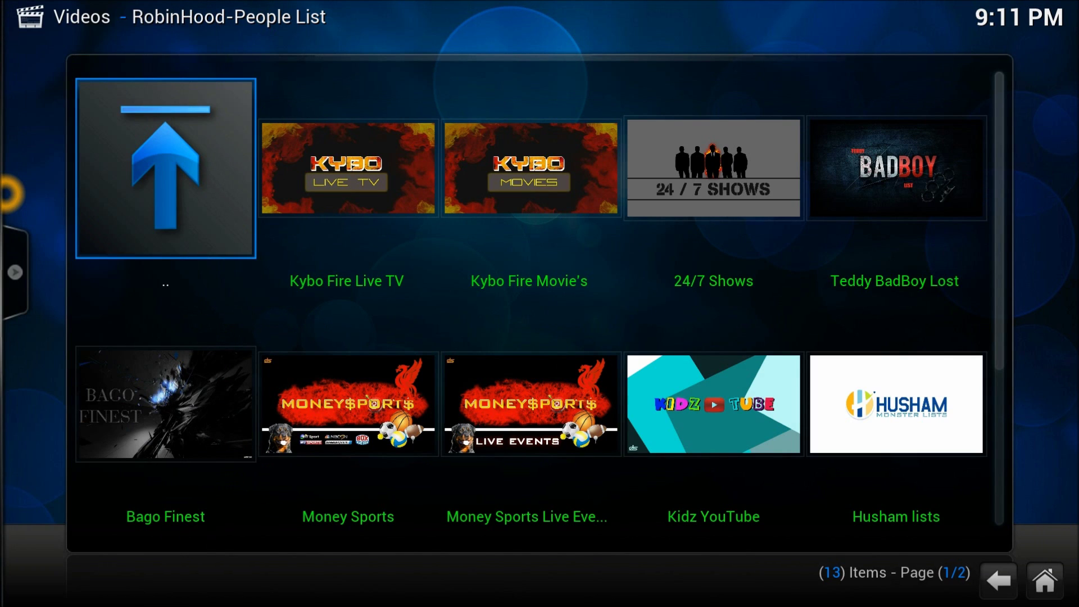
- Browse the sub-lists on both pages, from Kybo Fire Live TV through Husham lists to Money Sports
{"action": "key", "text": "Right"}
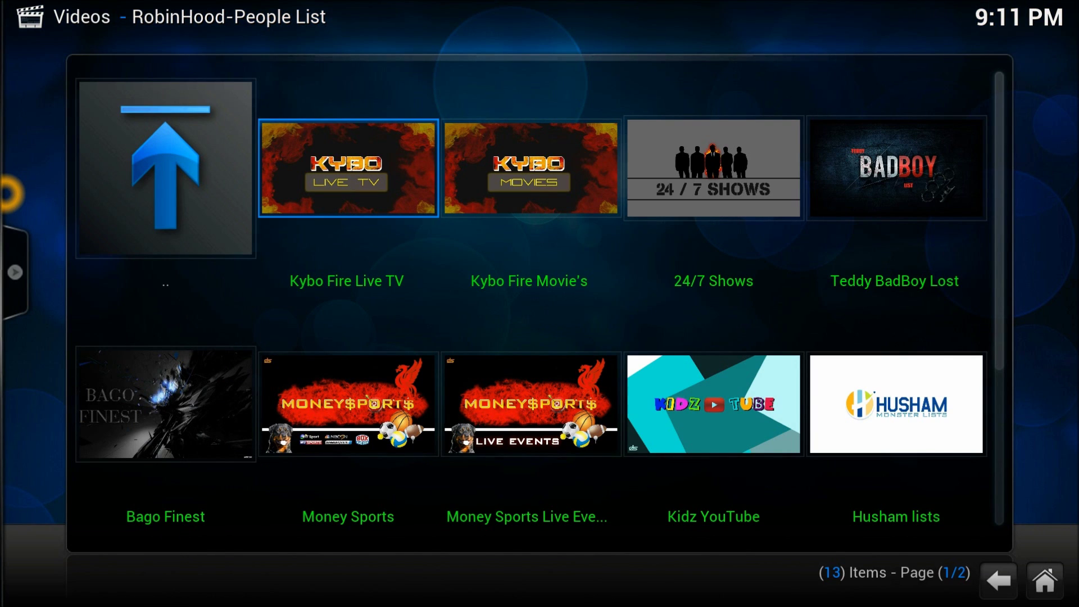
{"action": "key", "text": "Right"}
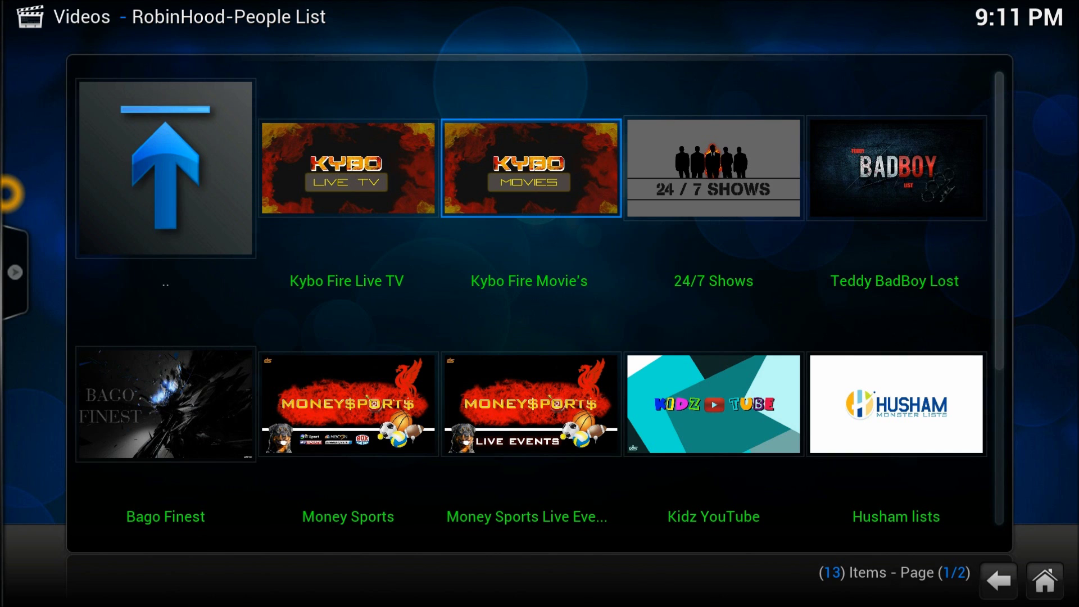
{"action": "key", "text": "Right"}
{"action": "key", "text": "Right"}
{"action": "key", "text": "Down"}
{"action": "key", "text": "Down"}
{"action": "key", "text": "Up"}
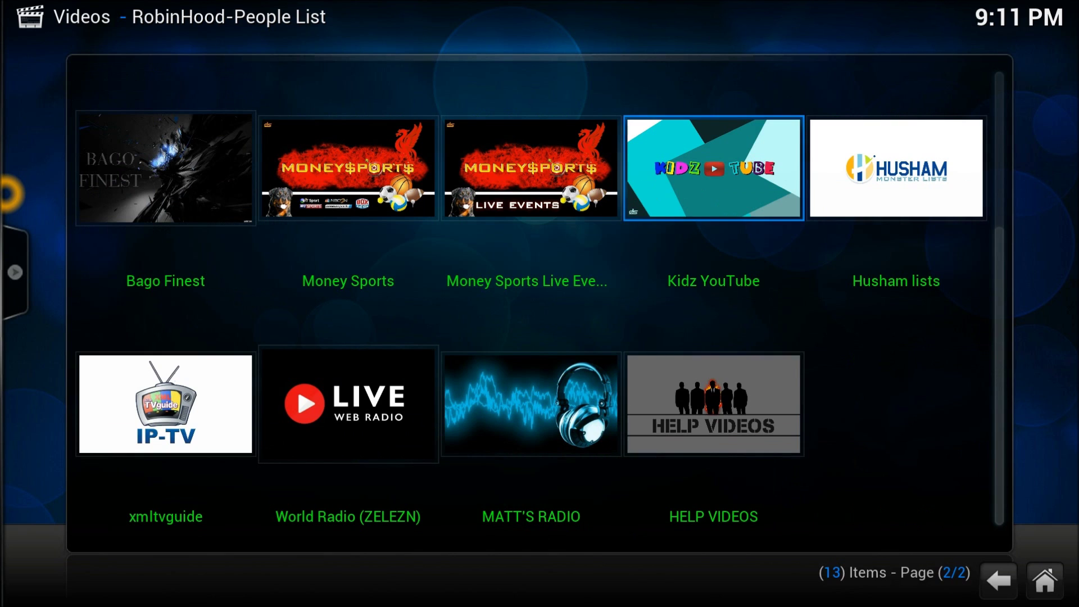
{"action": "key", "text": "Left"}
{"action": "key", "text": "Left"}
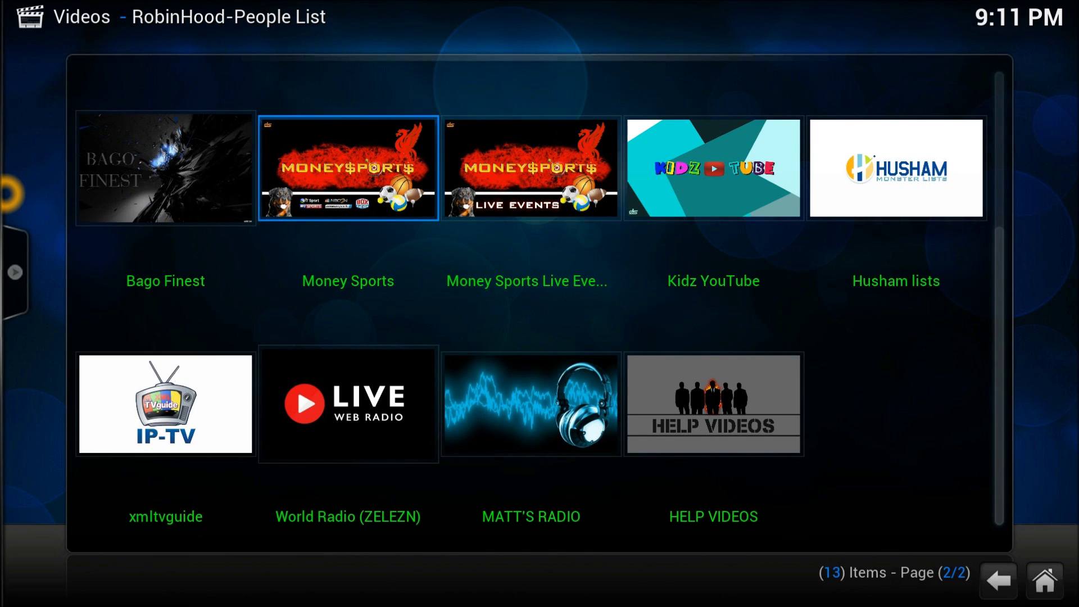
- Return to Kybo Fire Live TV and open it
{"action": "key", "text": "Down"}
{"action": "key", "text": "Up"}
{"action": "key", "text": "Up"}
{"action": "key", "text": "Down"}
{"action": "key", "text": "Down"}
{"action": "key", "text": "Up"}
{"action": "key", "text": "Up"}
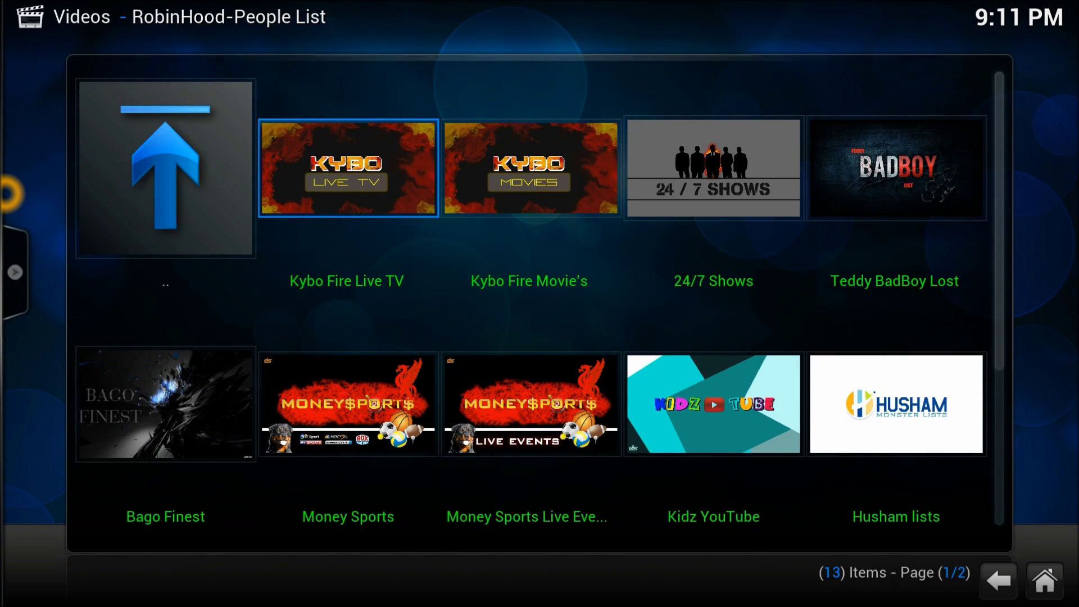
{"action": "key", "text": "Return"}
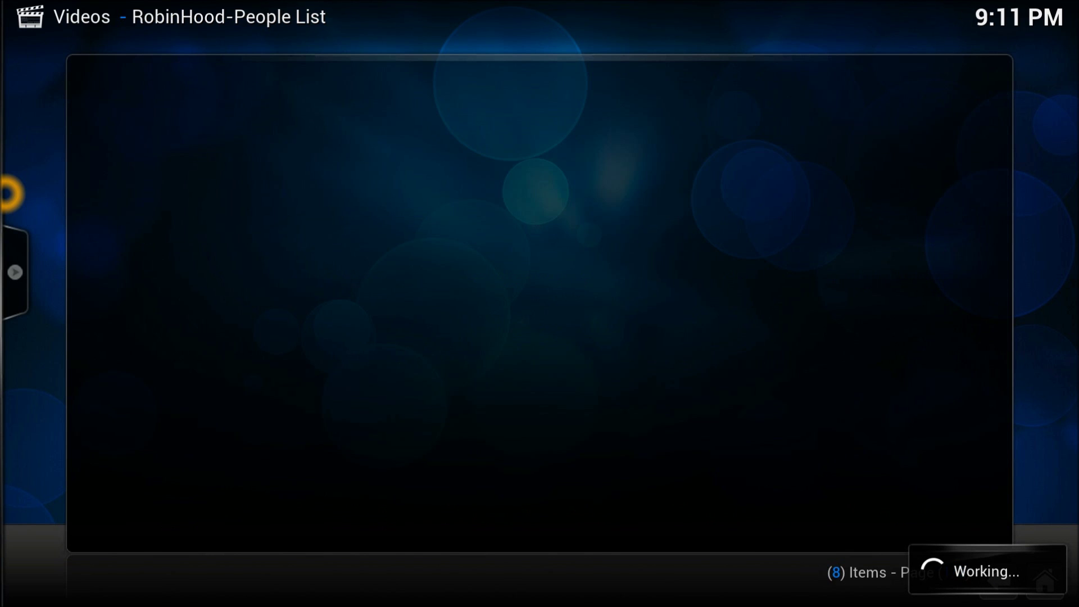
- Browse Kybo Fire's Live Tv, Cartoons, Documentaries and Music categories, then go back to the sub-lists
{"action": "key", "text": "Down"}
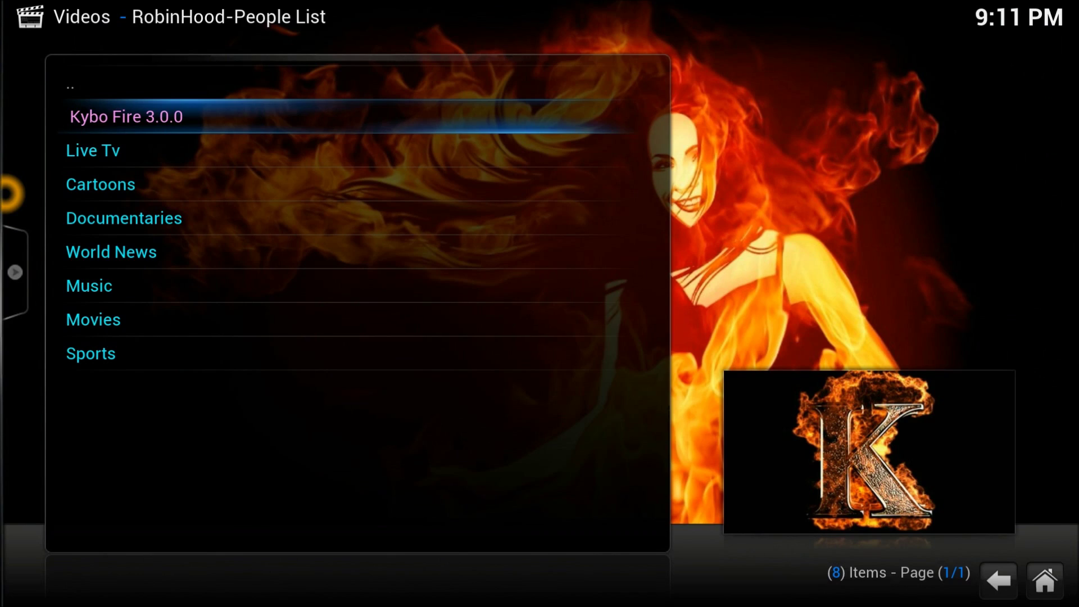
{"action": "key", "text": "Down"}
{"action": "key", "text": "Down"}
{"action": "key", "text": "Down"}
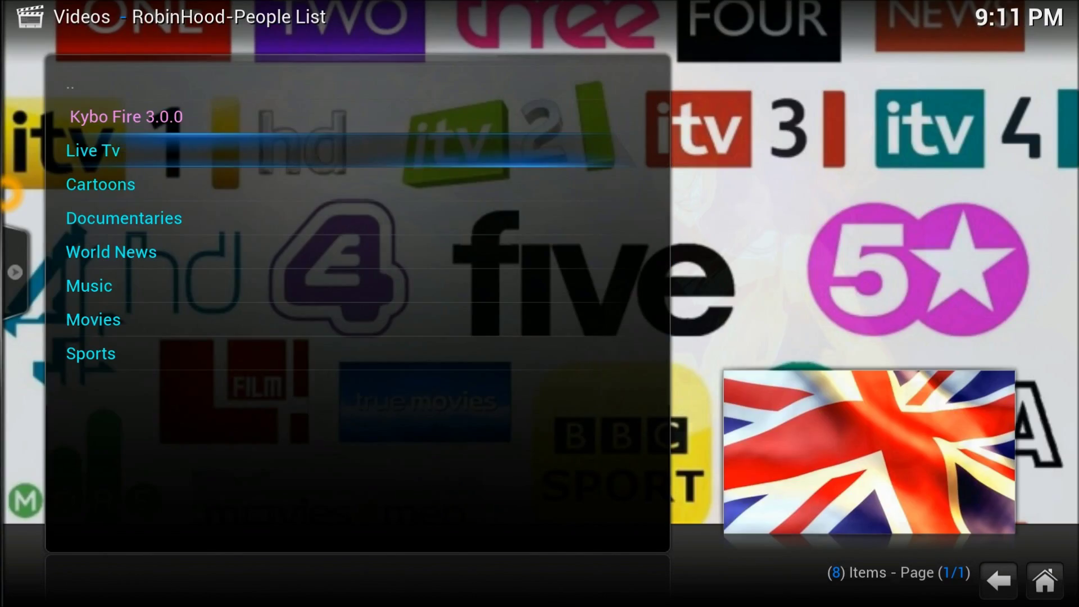
{"action": "key", "text": "Up"}
{"action": "key", "text": "Up"}
{"action": "key", "text": "Down"}
{"action": "key", "text": "Down"}
{"action": "key", "text": "Down"}
{"action": "key", "text": "Down"}
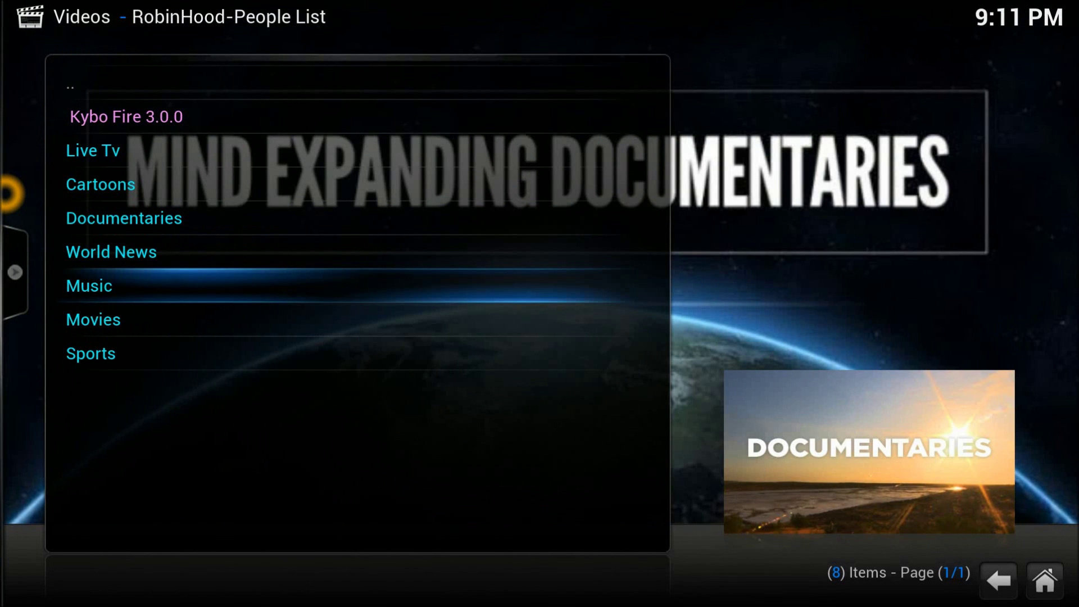
{"action": "key", "text": "Return"}
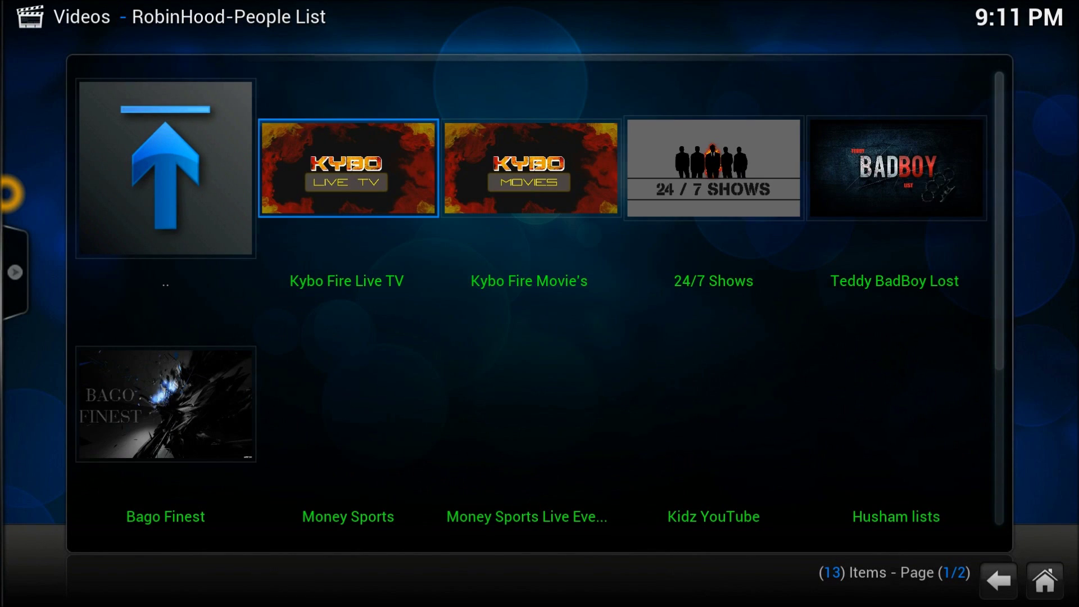
- Go to page two past MATT'S RADIO, move along the bottom row to xmltvguide, and open it
{"action": "key", "text": "Down"}
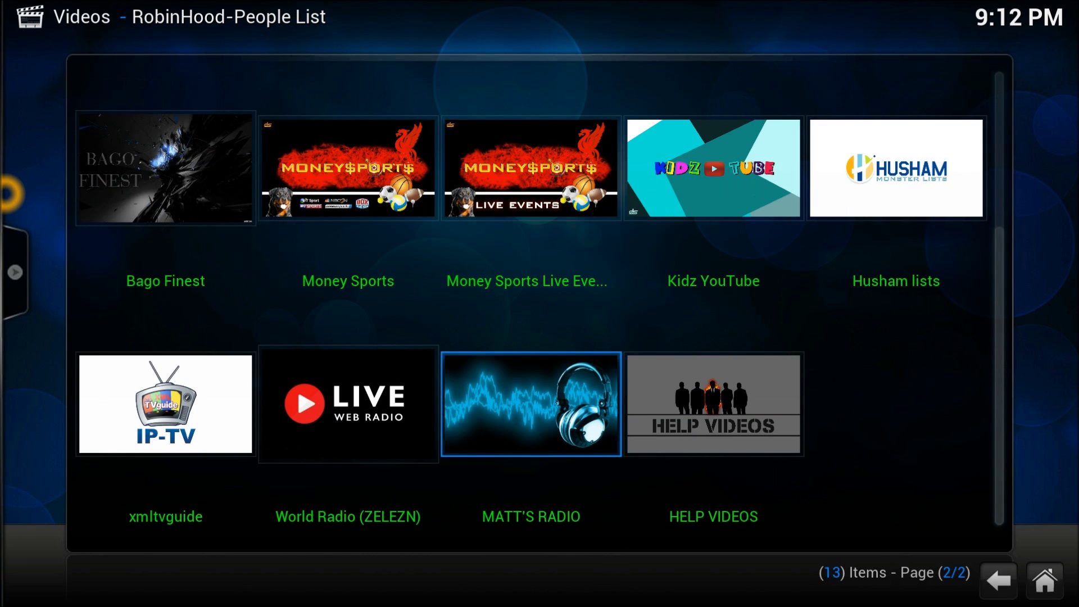
{"action": "key", "text": "Right"}
{"action": "key", "text": "Left"}
{"action": "key", "text": "Left"}
{"action": "key", "text": "Left"}
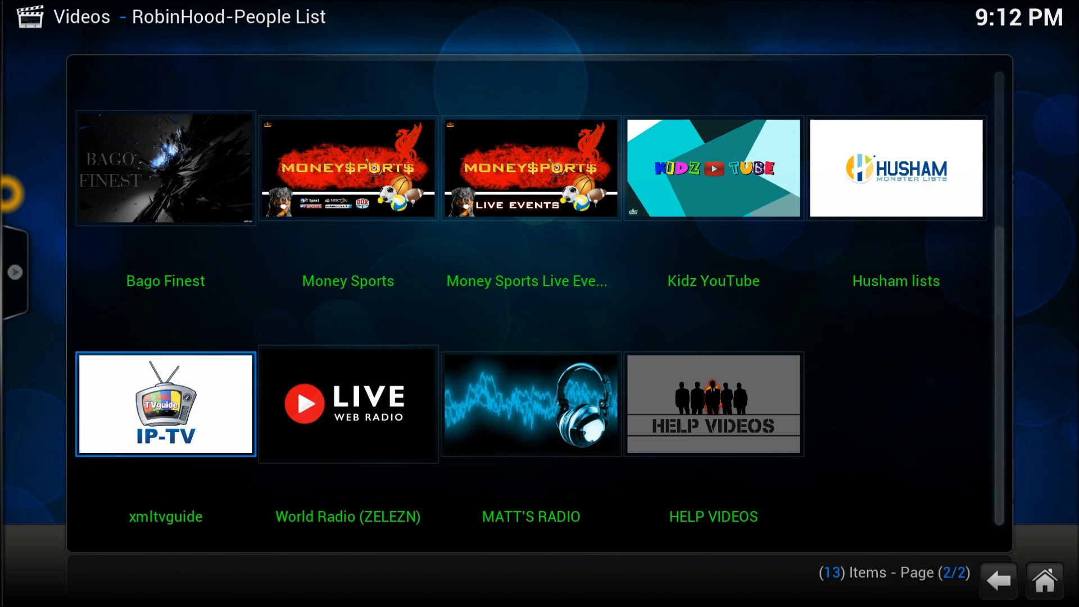
{"action": "key", "text": "Return"}
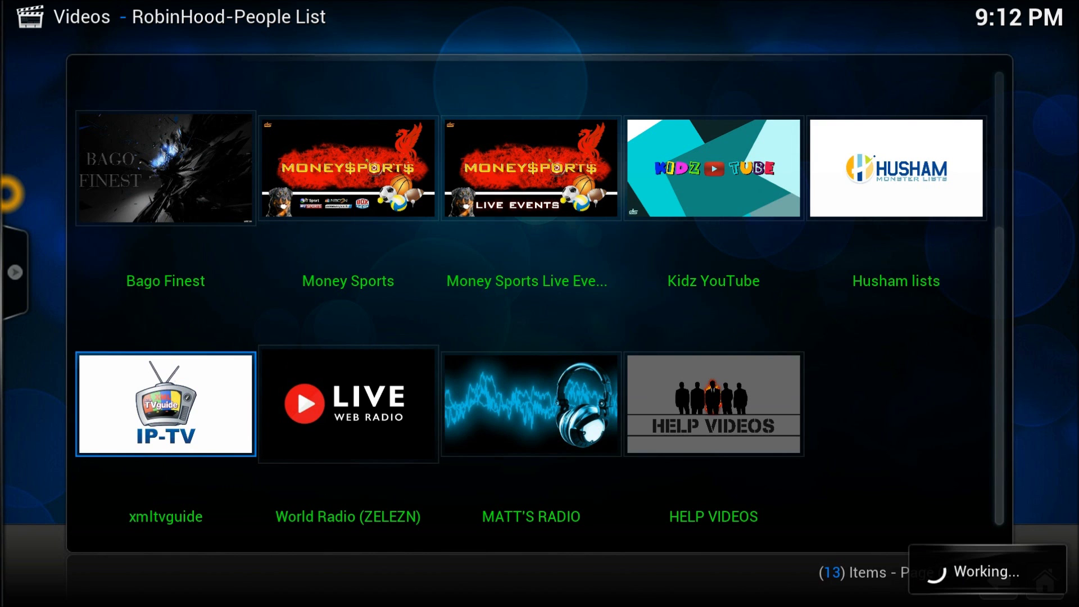
- Browse the xmltvguide channels from A&E Network down and back up to Bravo HD
{"action": "key", "text": "Down"}
{"action": "key", "text": "Down"}
{"action": "key", "text": "Down"}
{"action": "key", "text": "Down"}
{"action": "key", "text": "Down"}
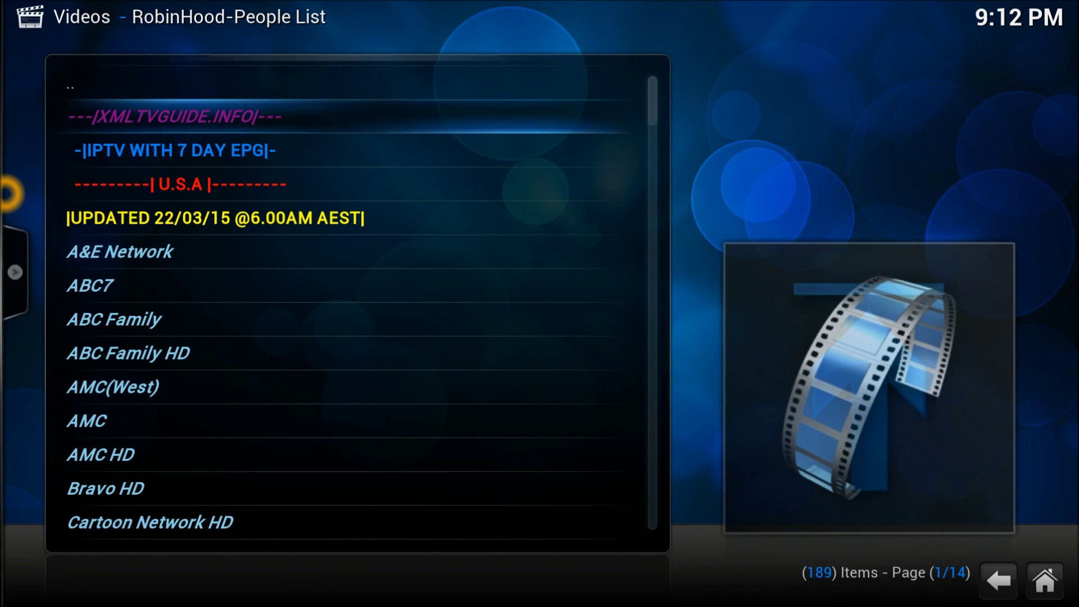
{"action": "key", "text": "Down"}
{"action": "key", "text": "Down"}
{"action": "key", "text": "Down"}
{"action": "key", "text": "Down"}
{"action": "key", "text": "Down"}
{"action": "key", "text": "Down"}
{"action": "key", "text": "Down"}
{"action": "key", "text": "Down"}
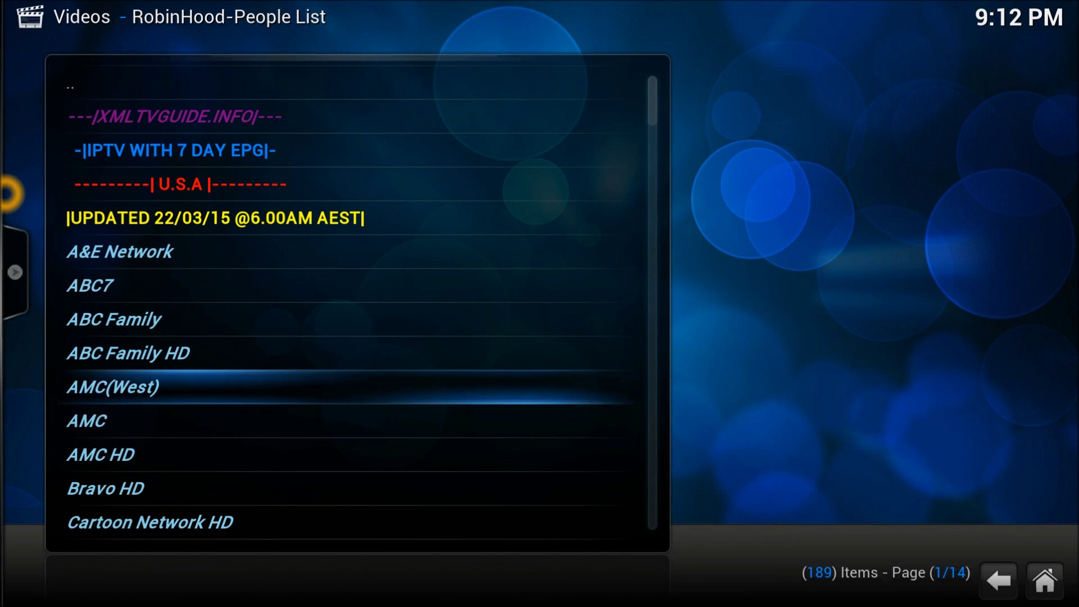
{"action": "key", "text": "Up"}
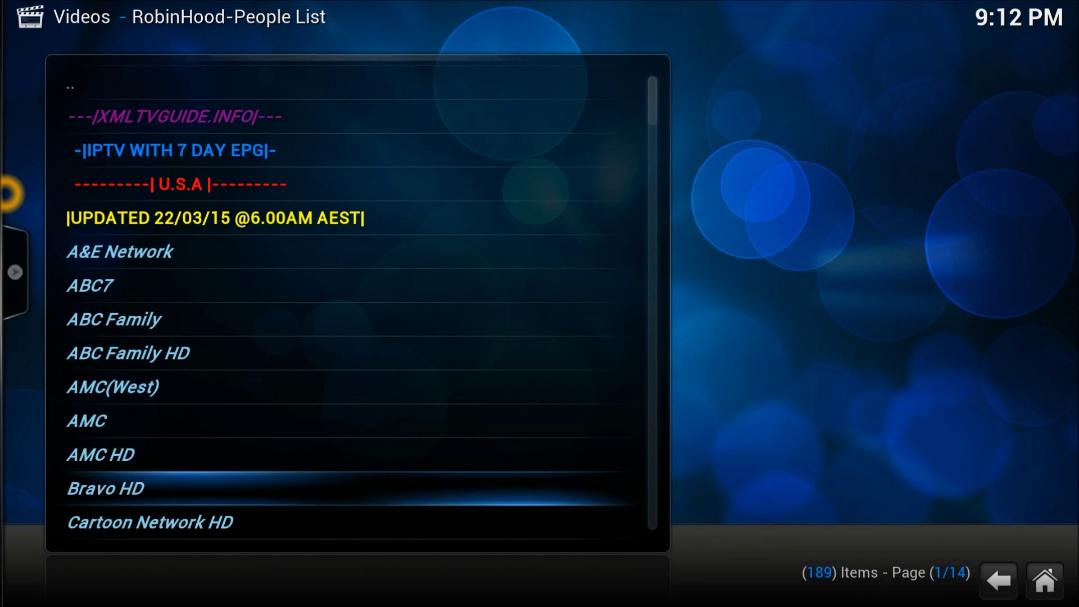